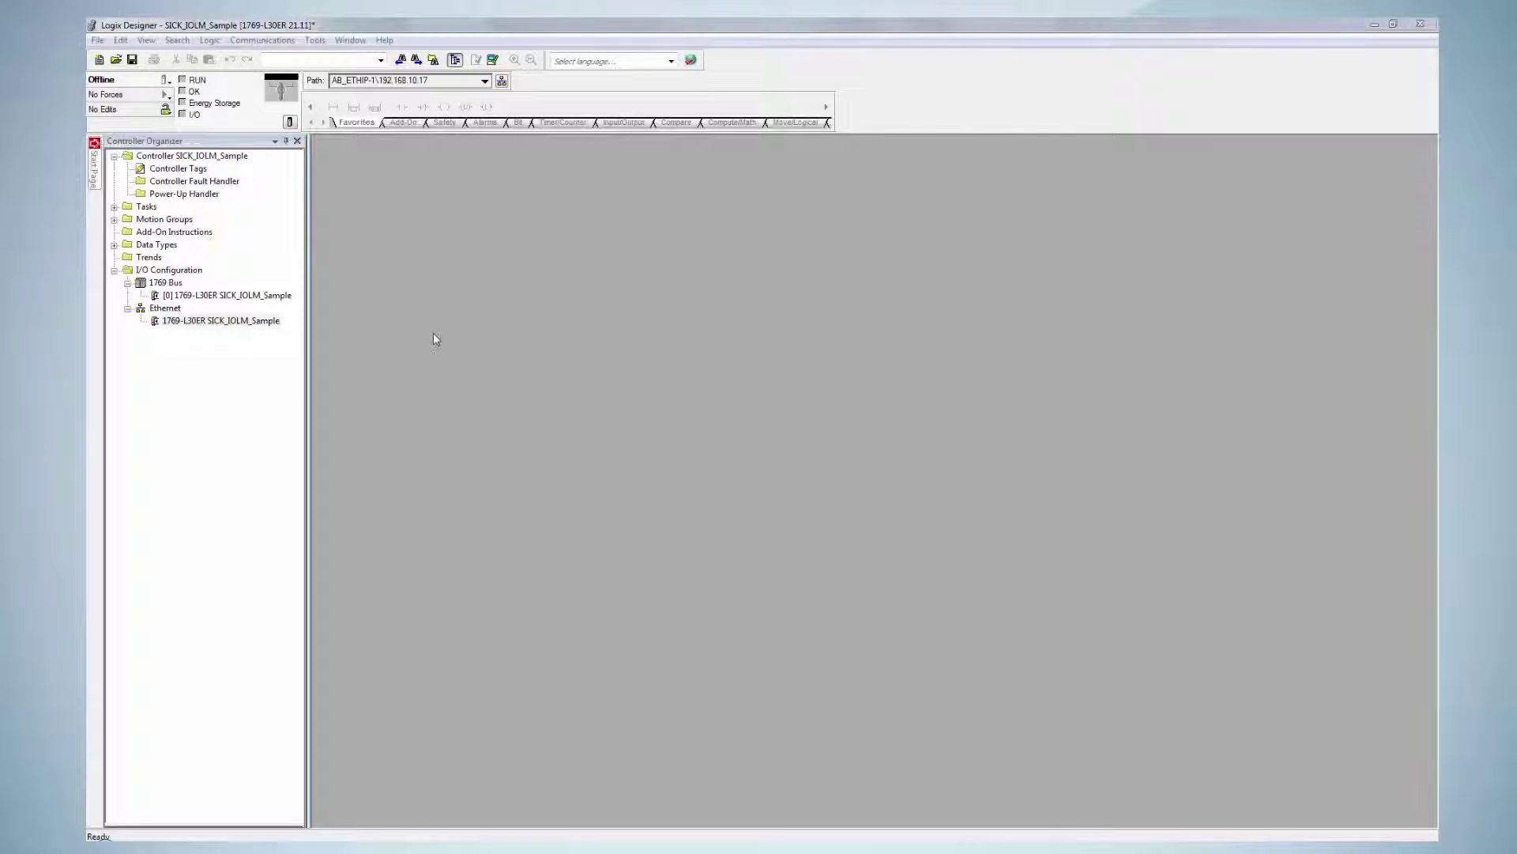
- Add a Generic Ethernet Module (ETHERNET-MODULE) under Ethernet by searching the catalog for 'generic'
left_click(176, 311)
right_click(175, 311)
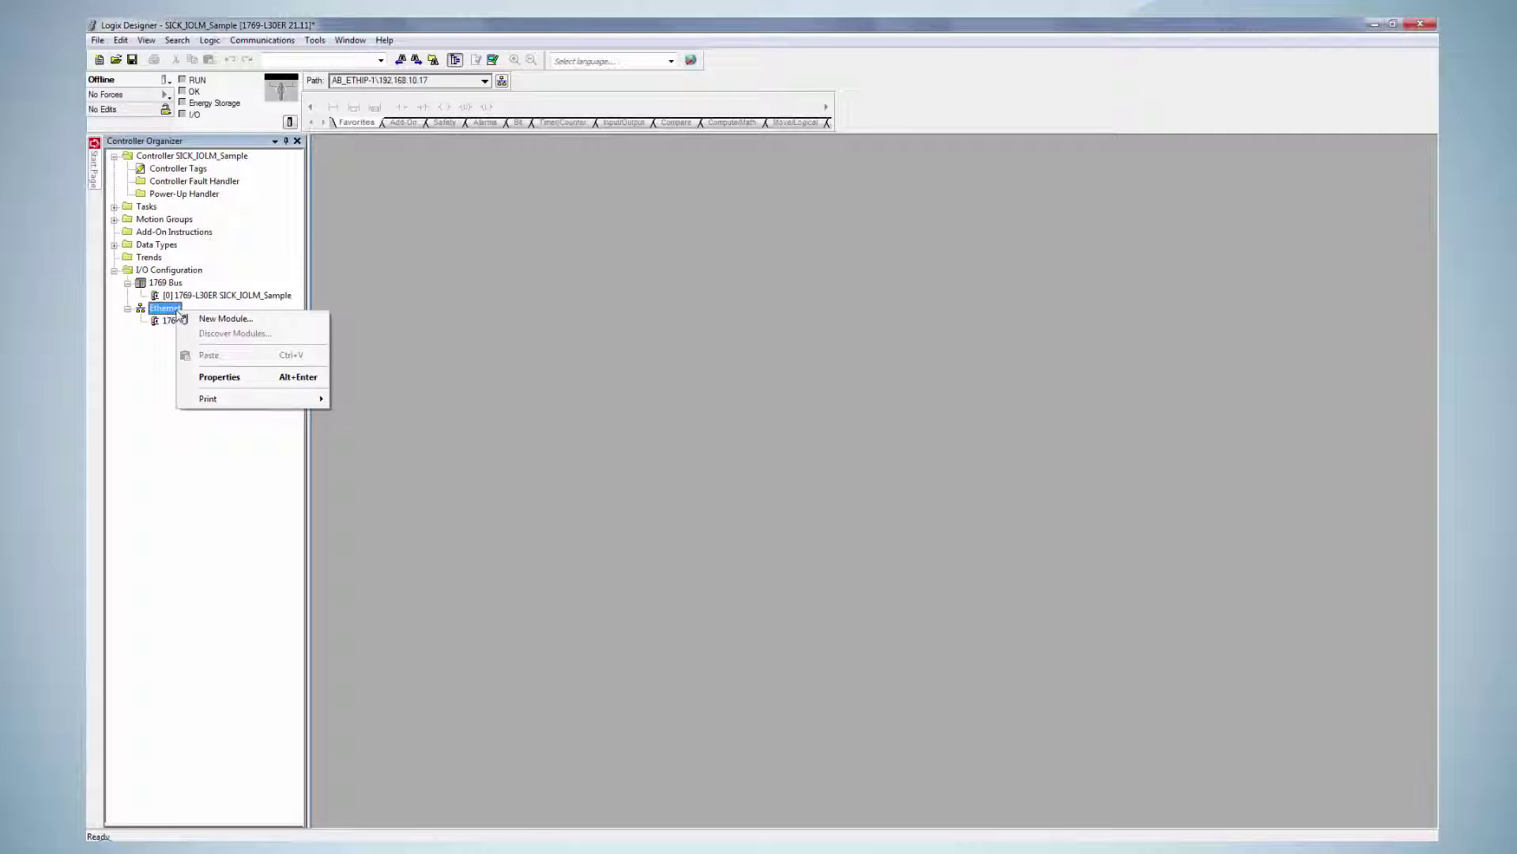
left_click(229, 320)
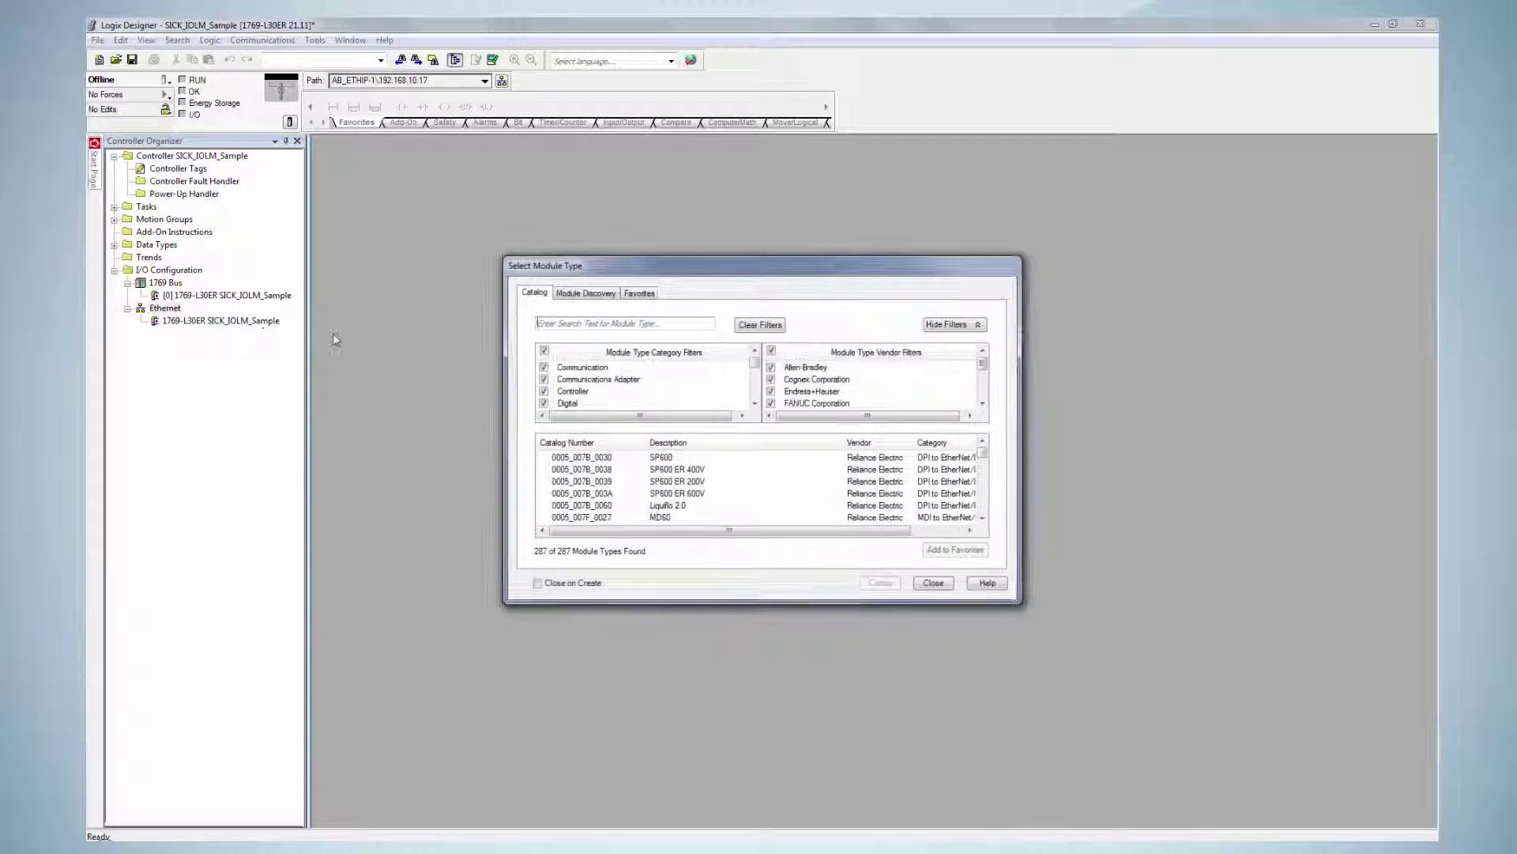
type("generic")
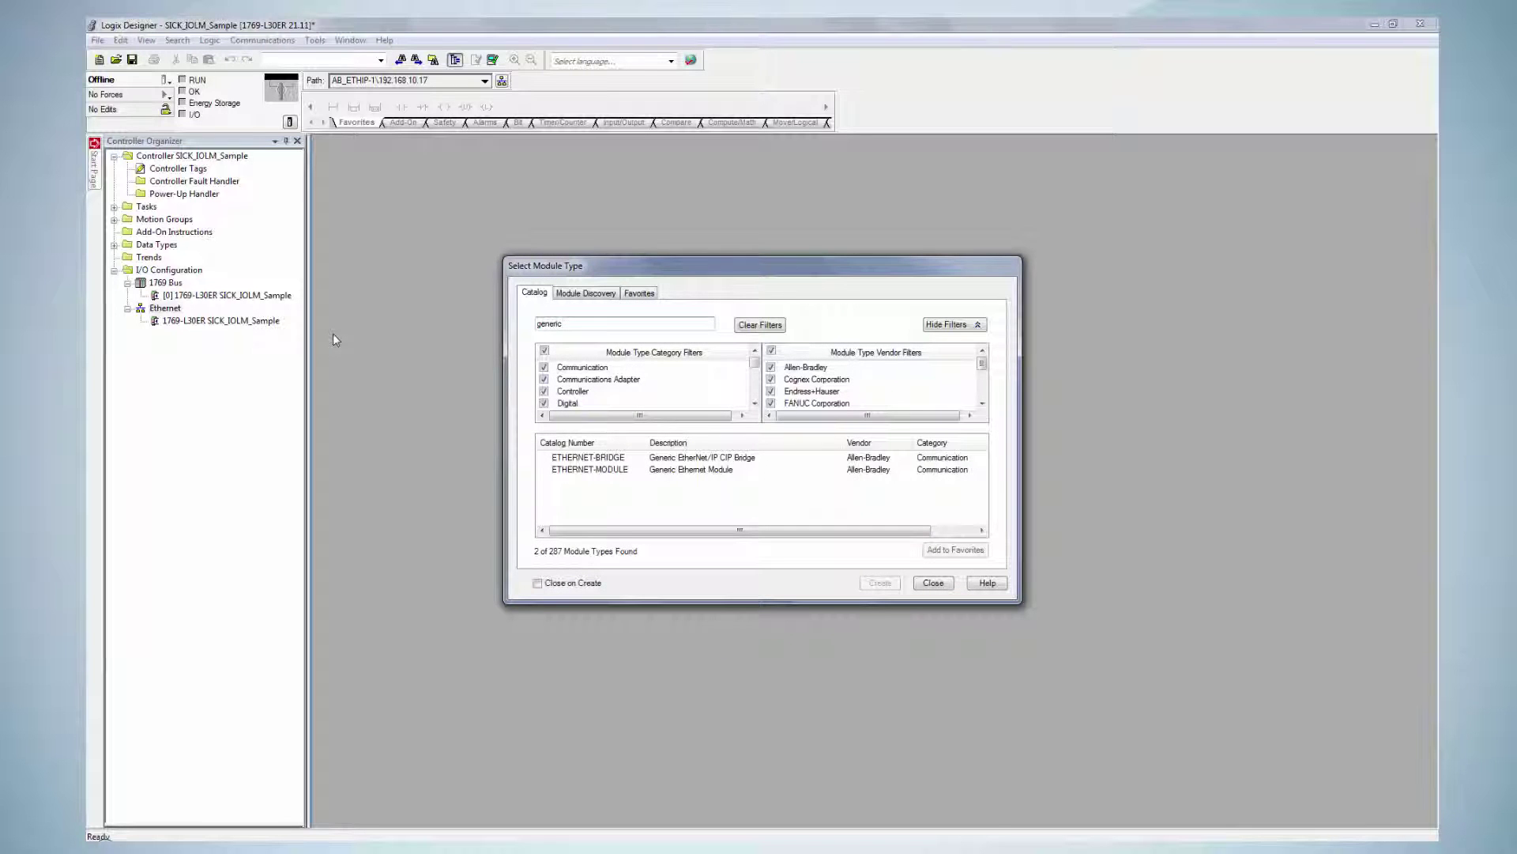
left_click(577, 469)
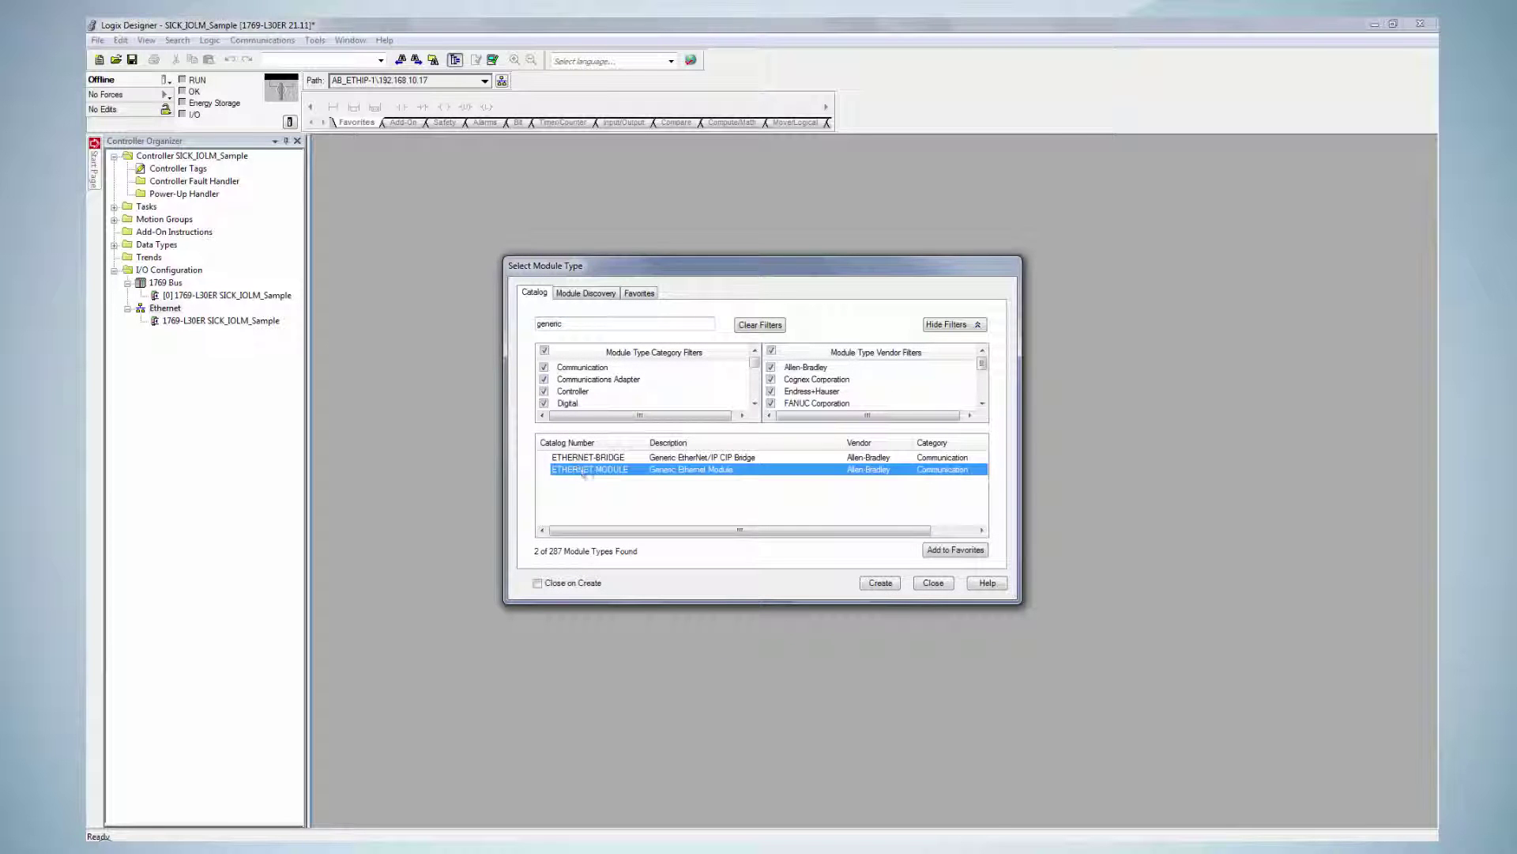
left_click(880, 583)
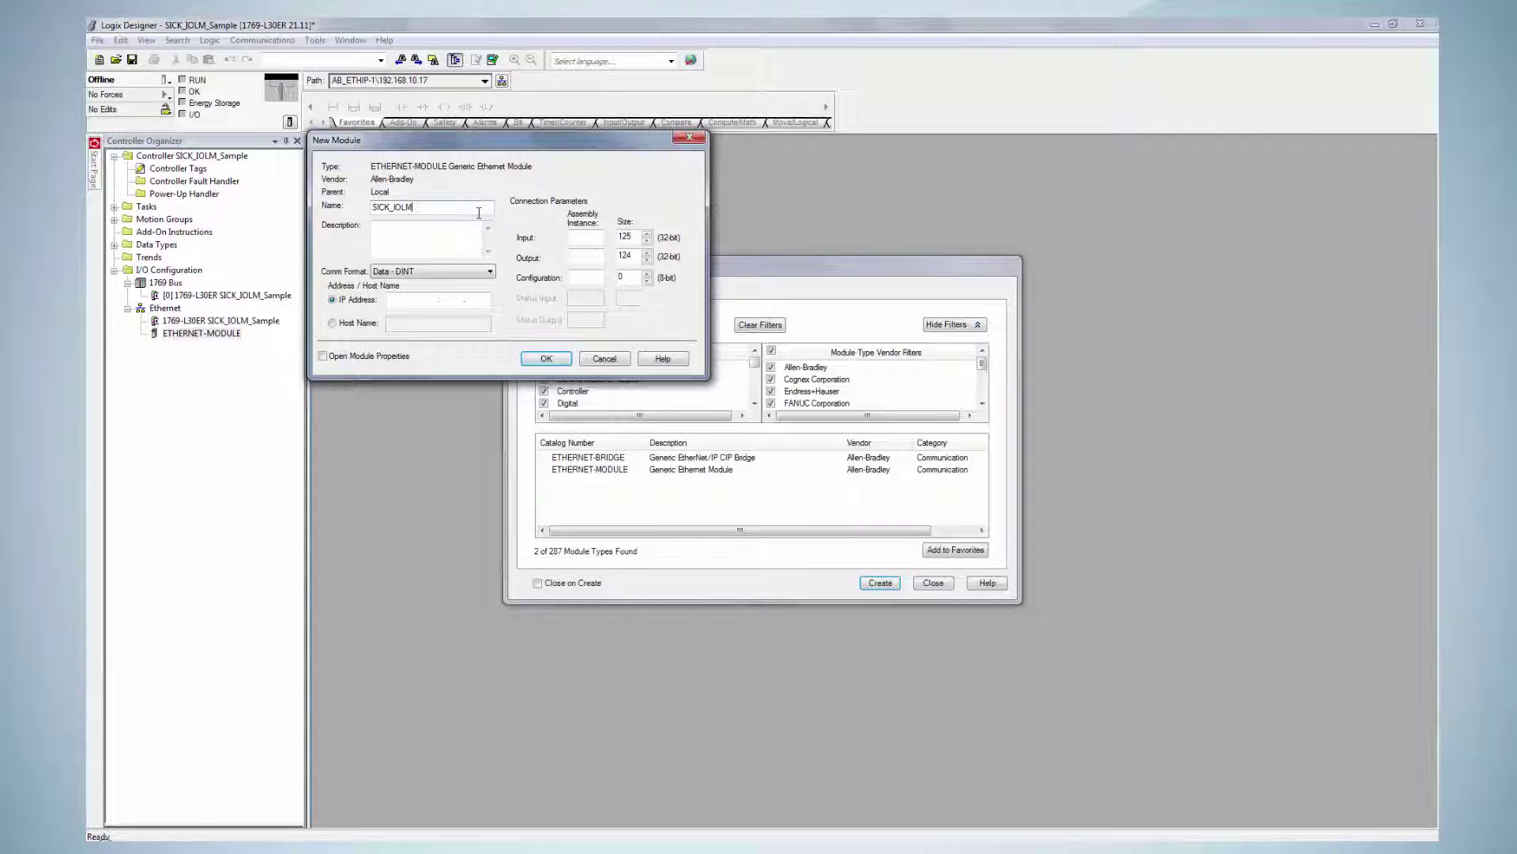
- Set the Comm Format to Data - SINT and begin the IP address with 192
left_click(481, 271)
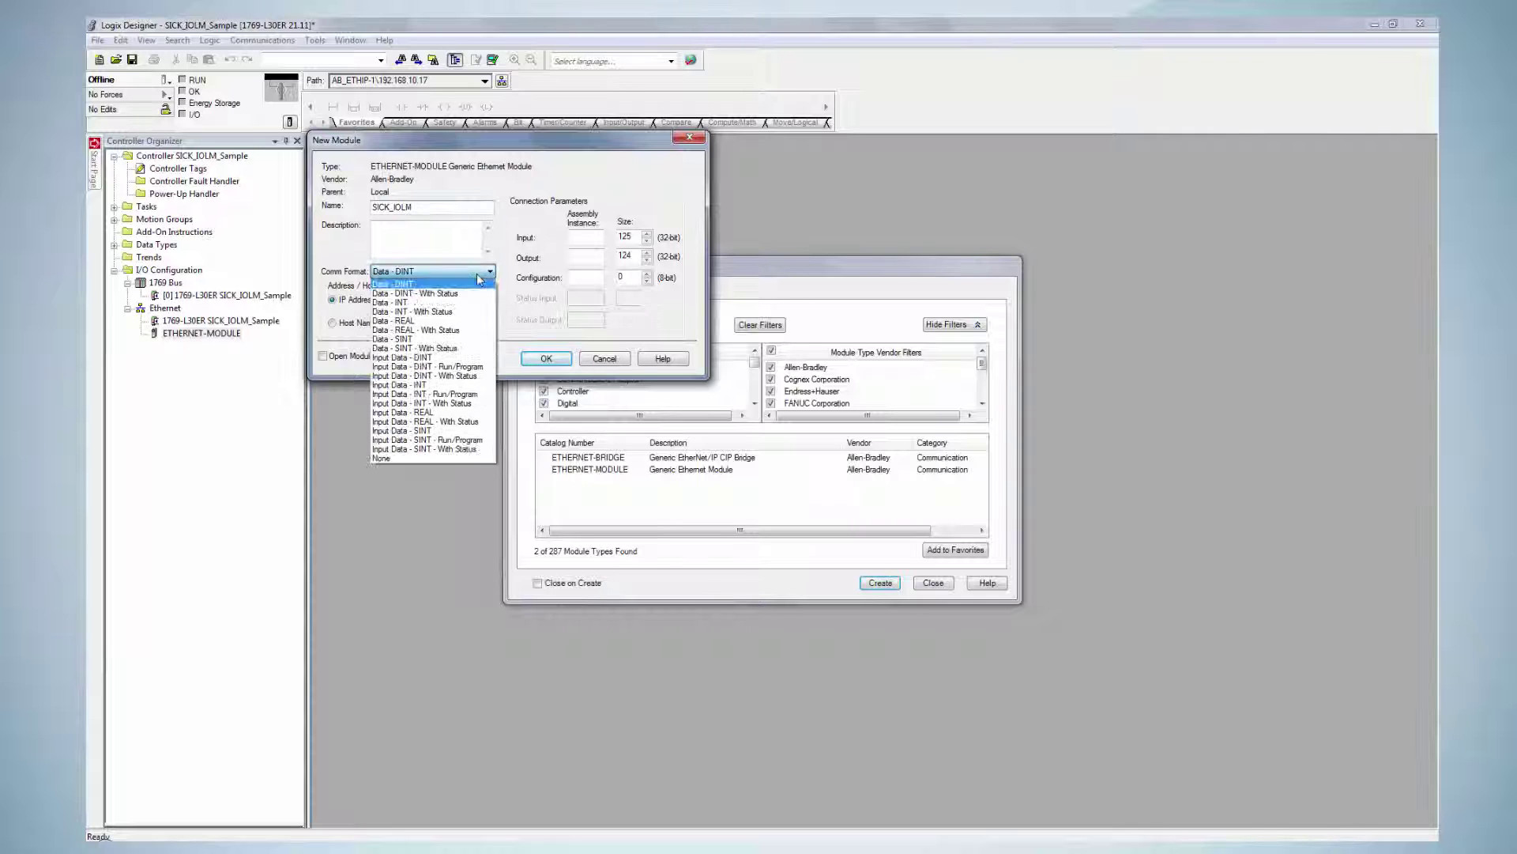
left_click(445, 339)
left_click(401, 301)
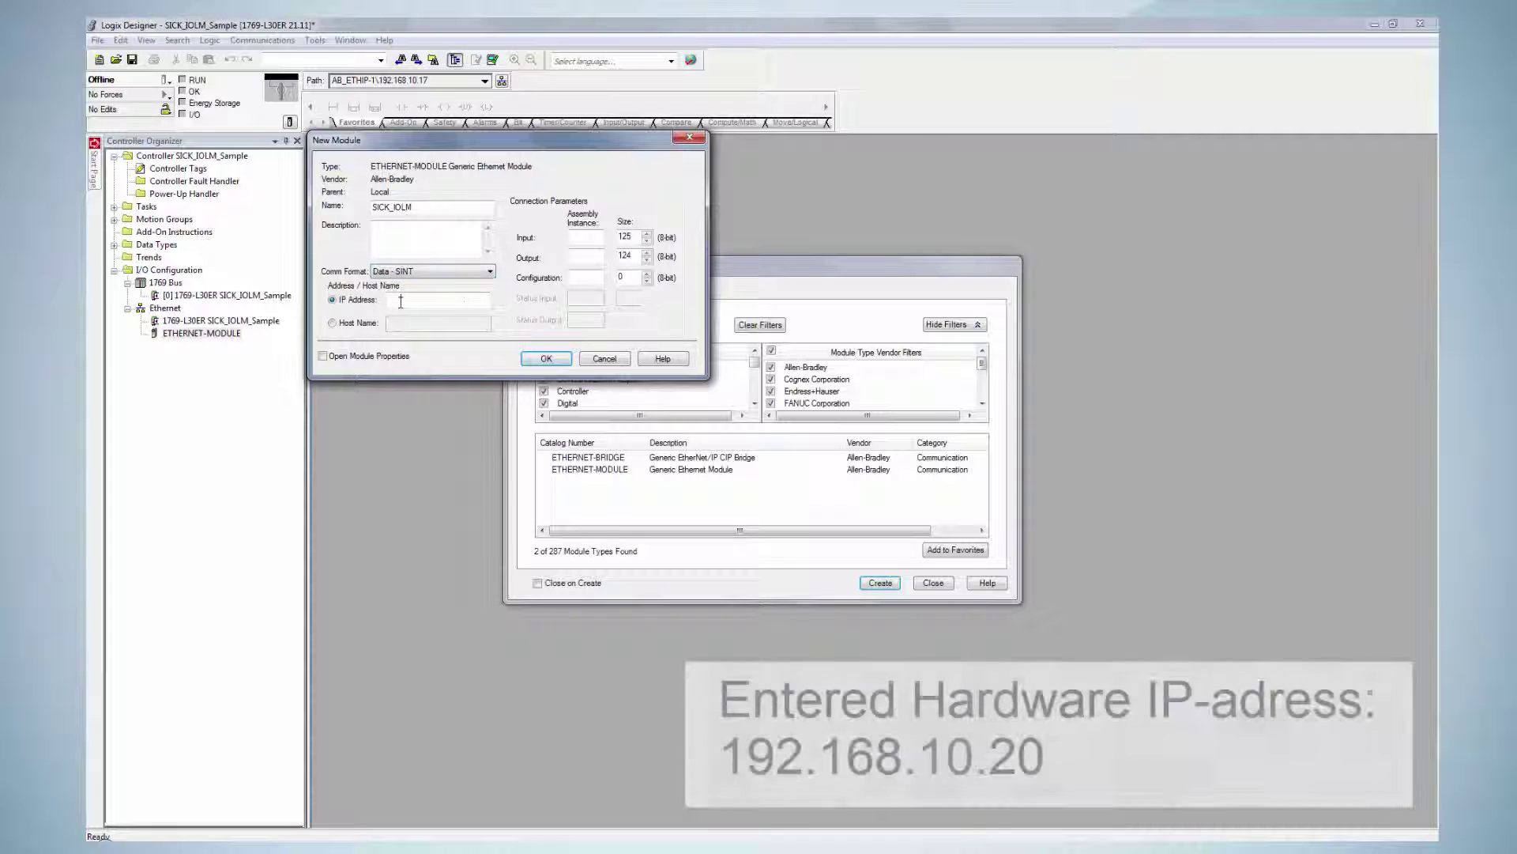
type("192.168.10.20")
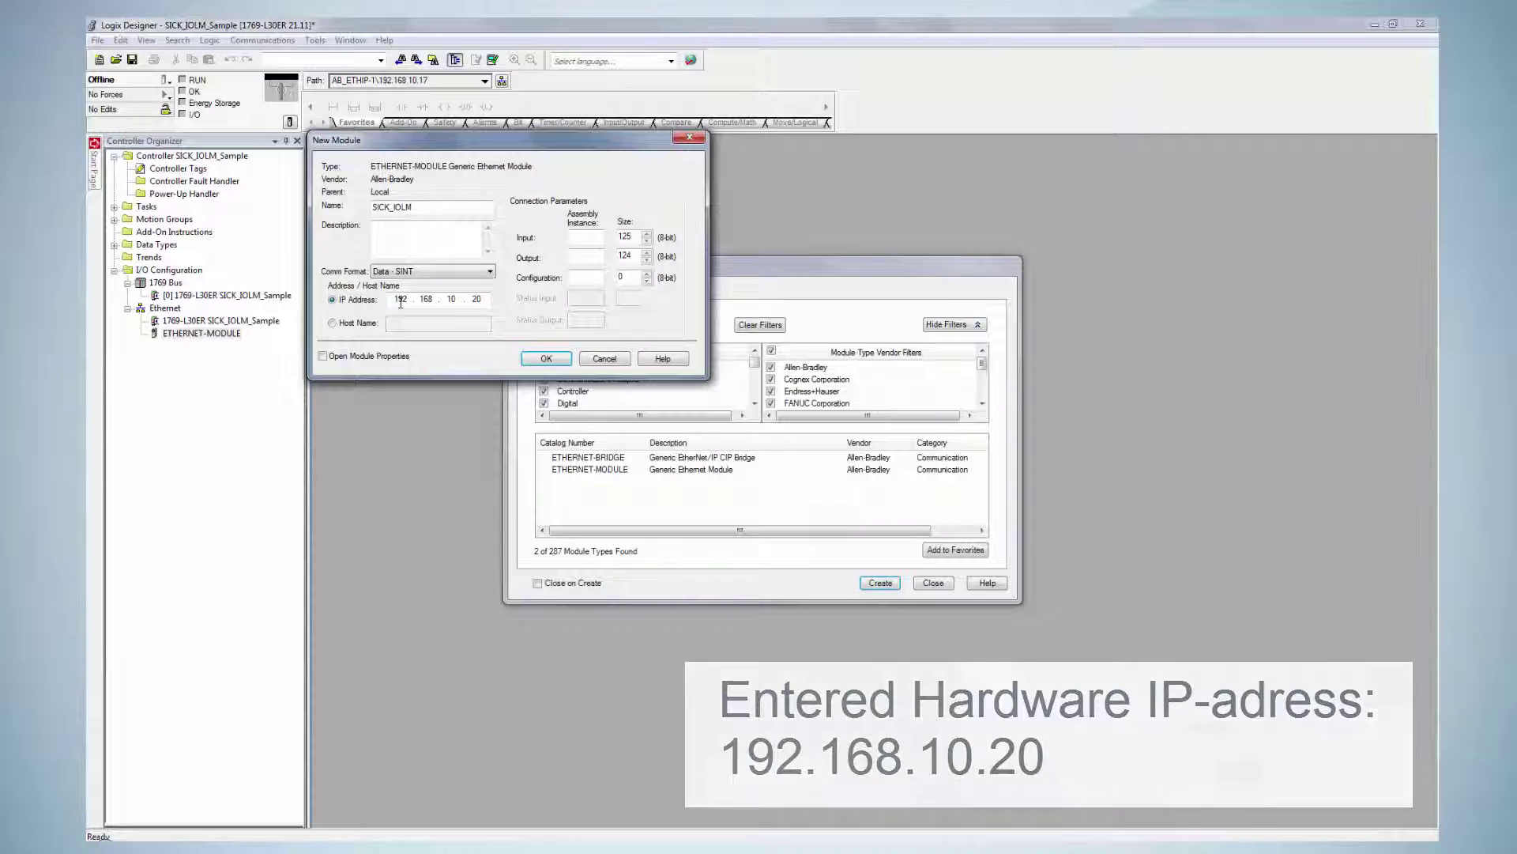
- Enter input assembly instance 100 and the size values 392101 and 102194
left_click(595, 239)
type("100")
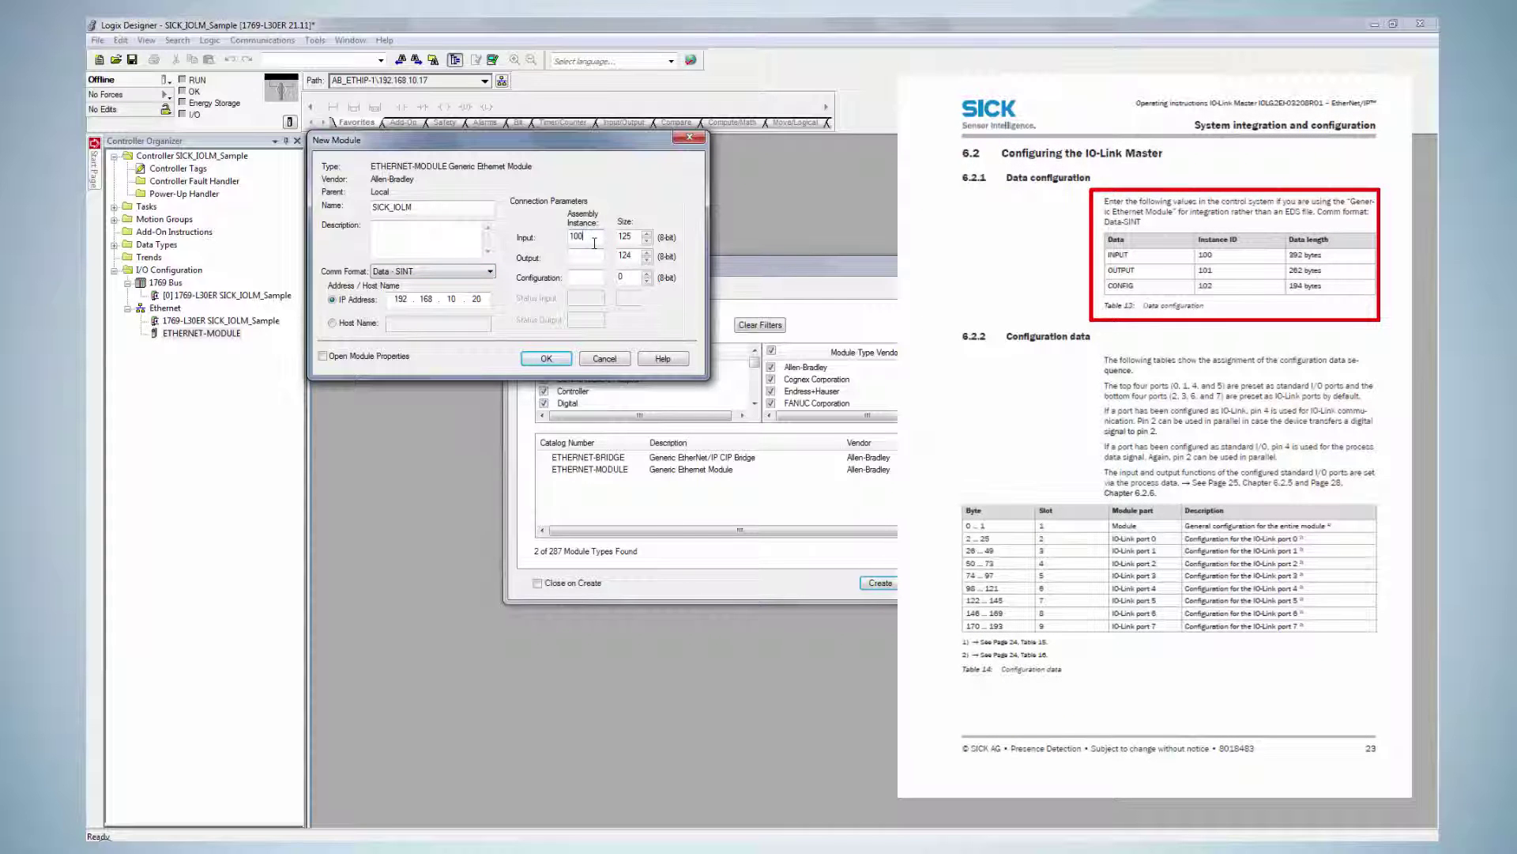
key("Tab")
type("392101")
key("Tab")
type("102194")
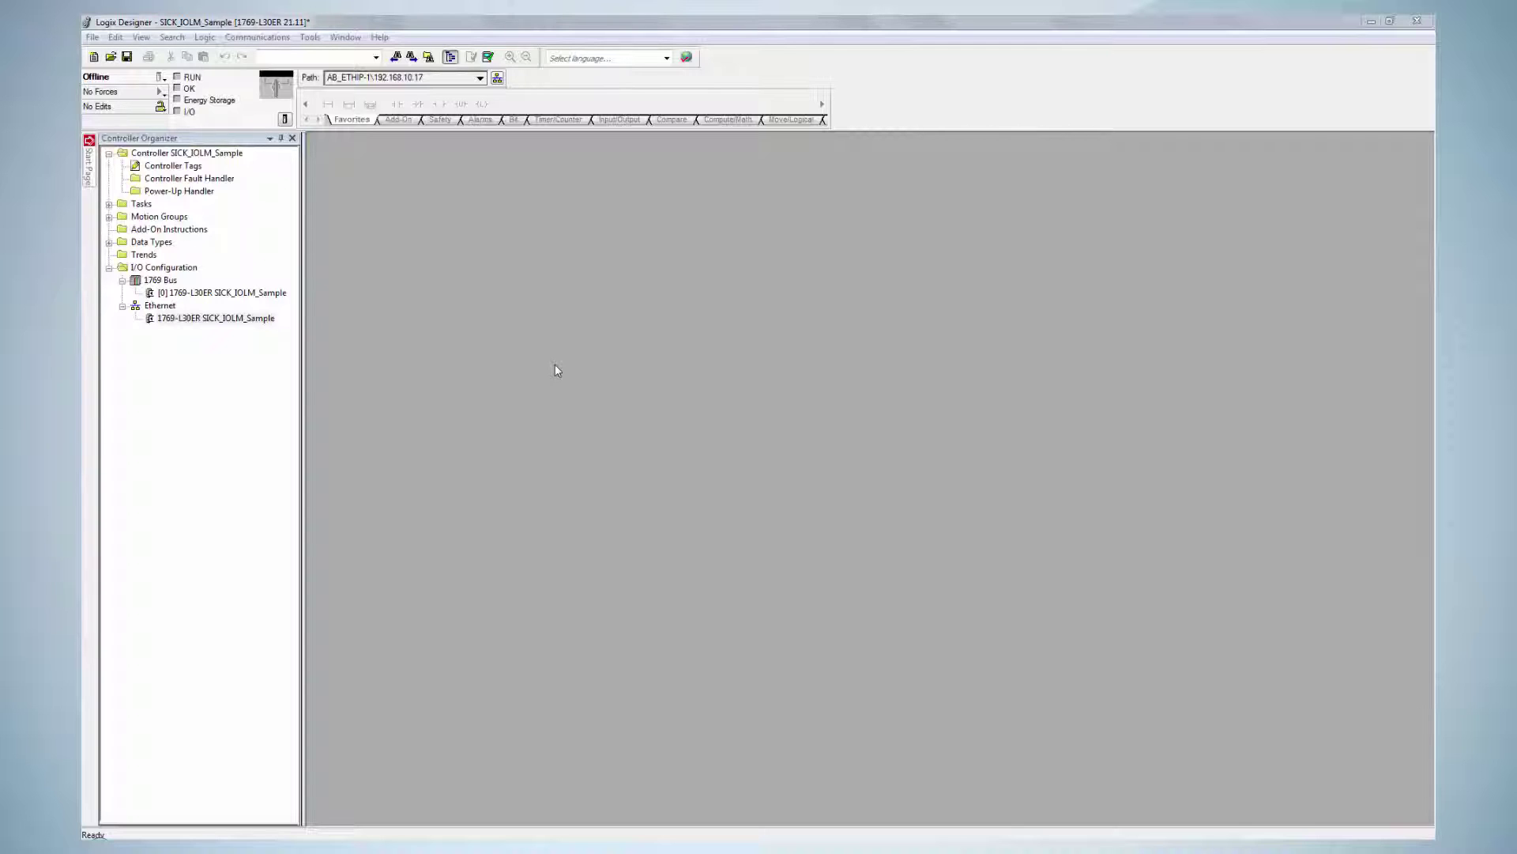
- Register the SICK IOLG2EI-03208R01 EDS file with the EDS Hardware Installation Tool wizard
left_click(310, 37)
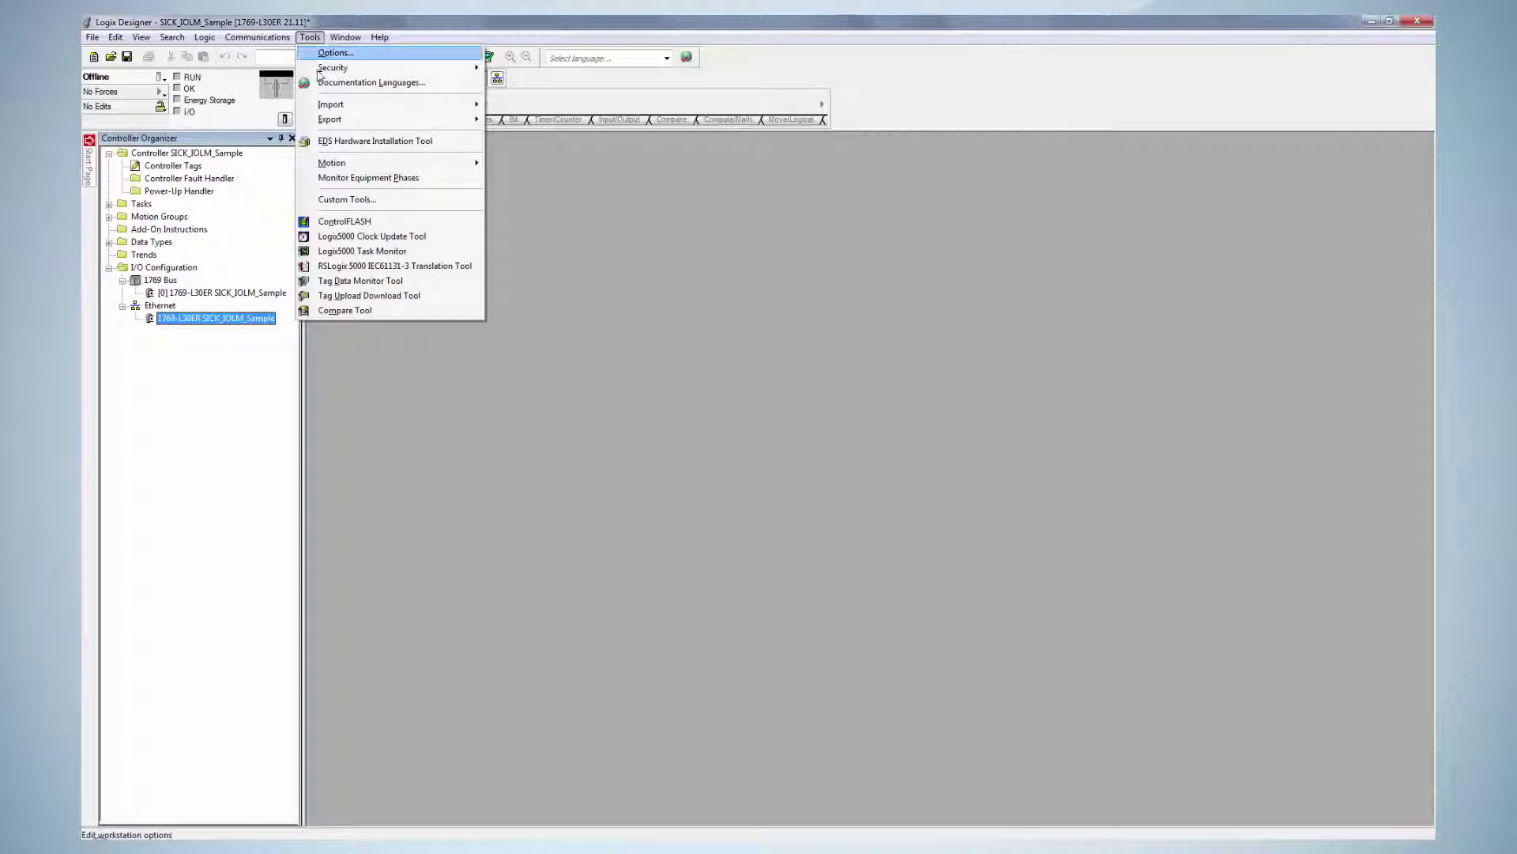
left_click(349, 140)
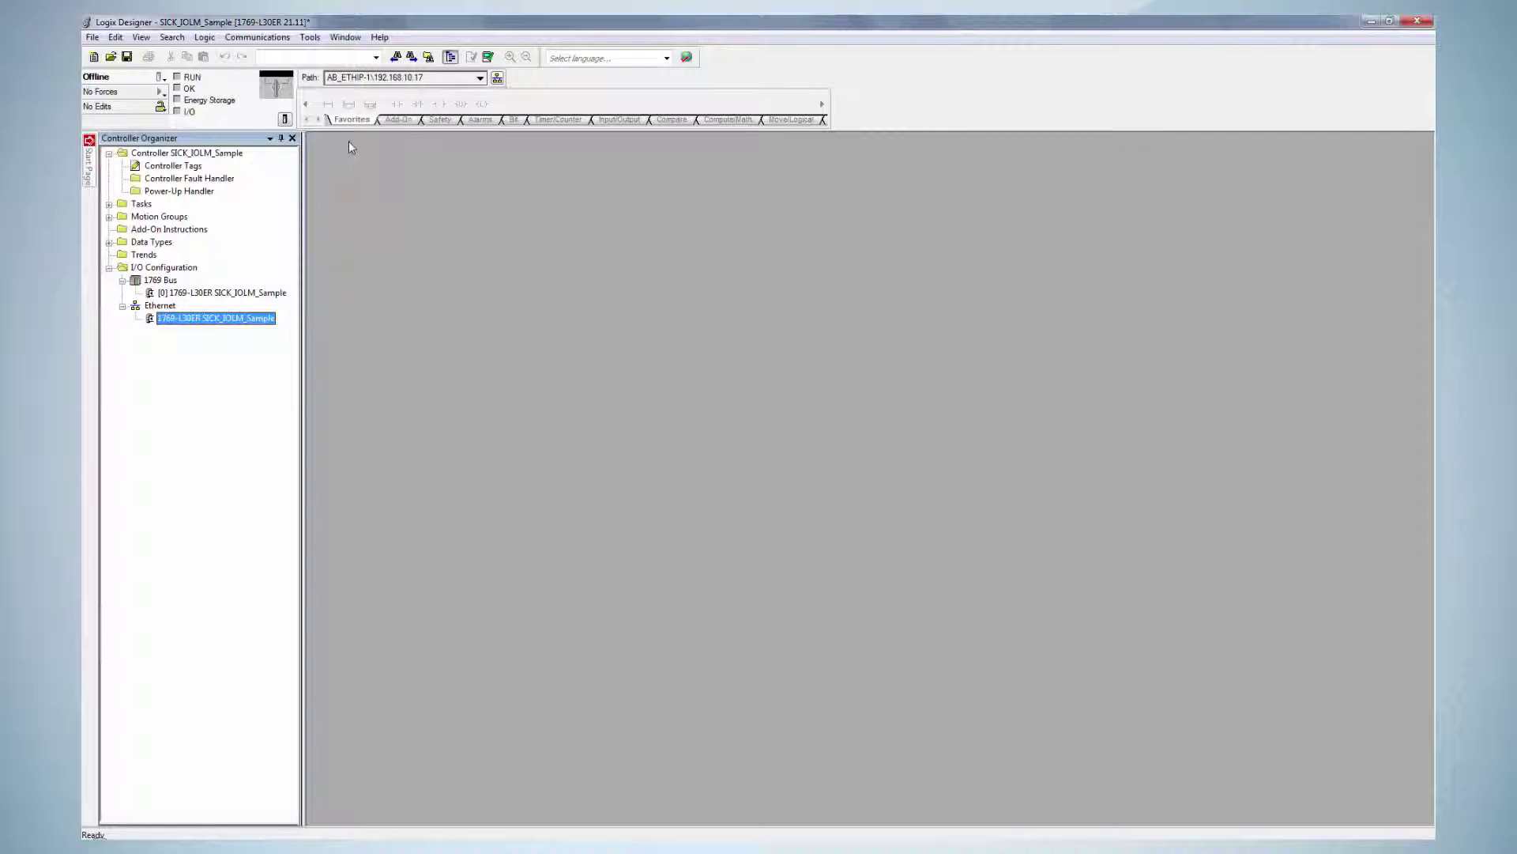
left_click(838, 552)
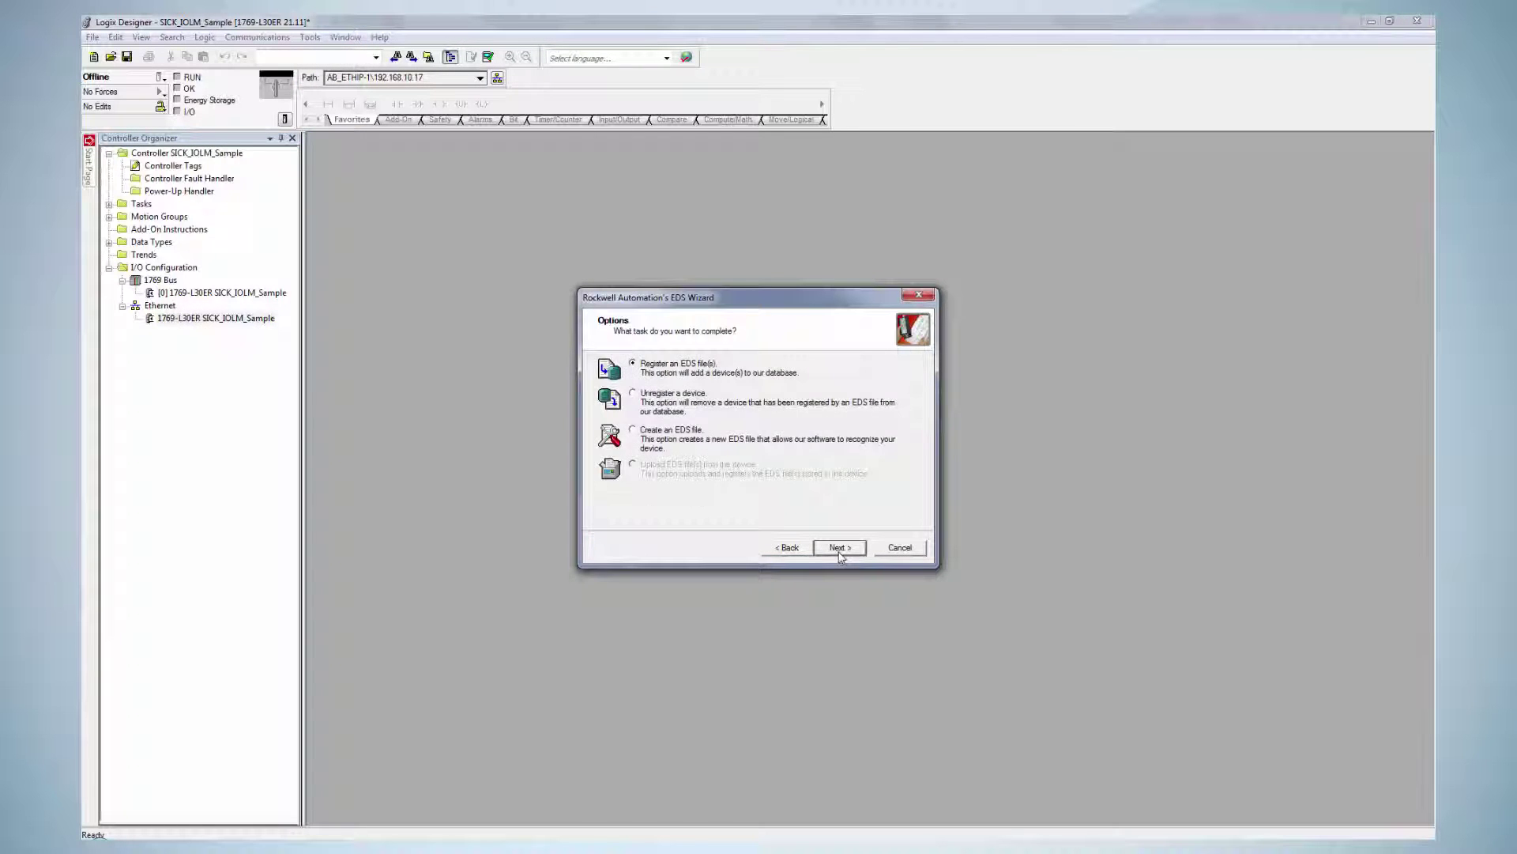
left_click(840, 553)
left_click(840, 548)
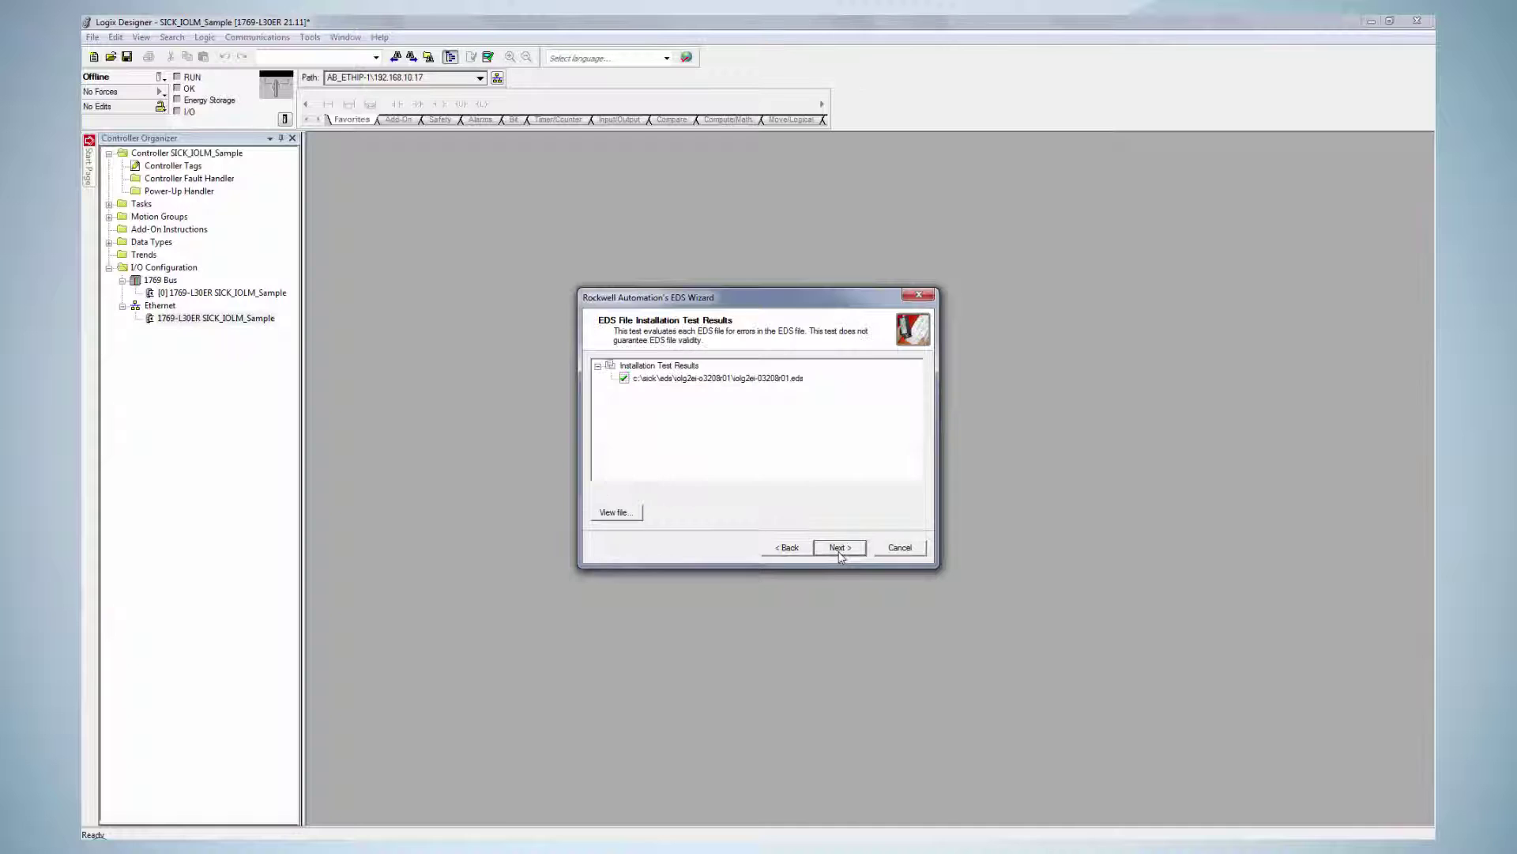
left_click(840, 547)
left_click(839, 548)
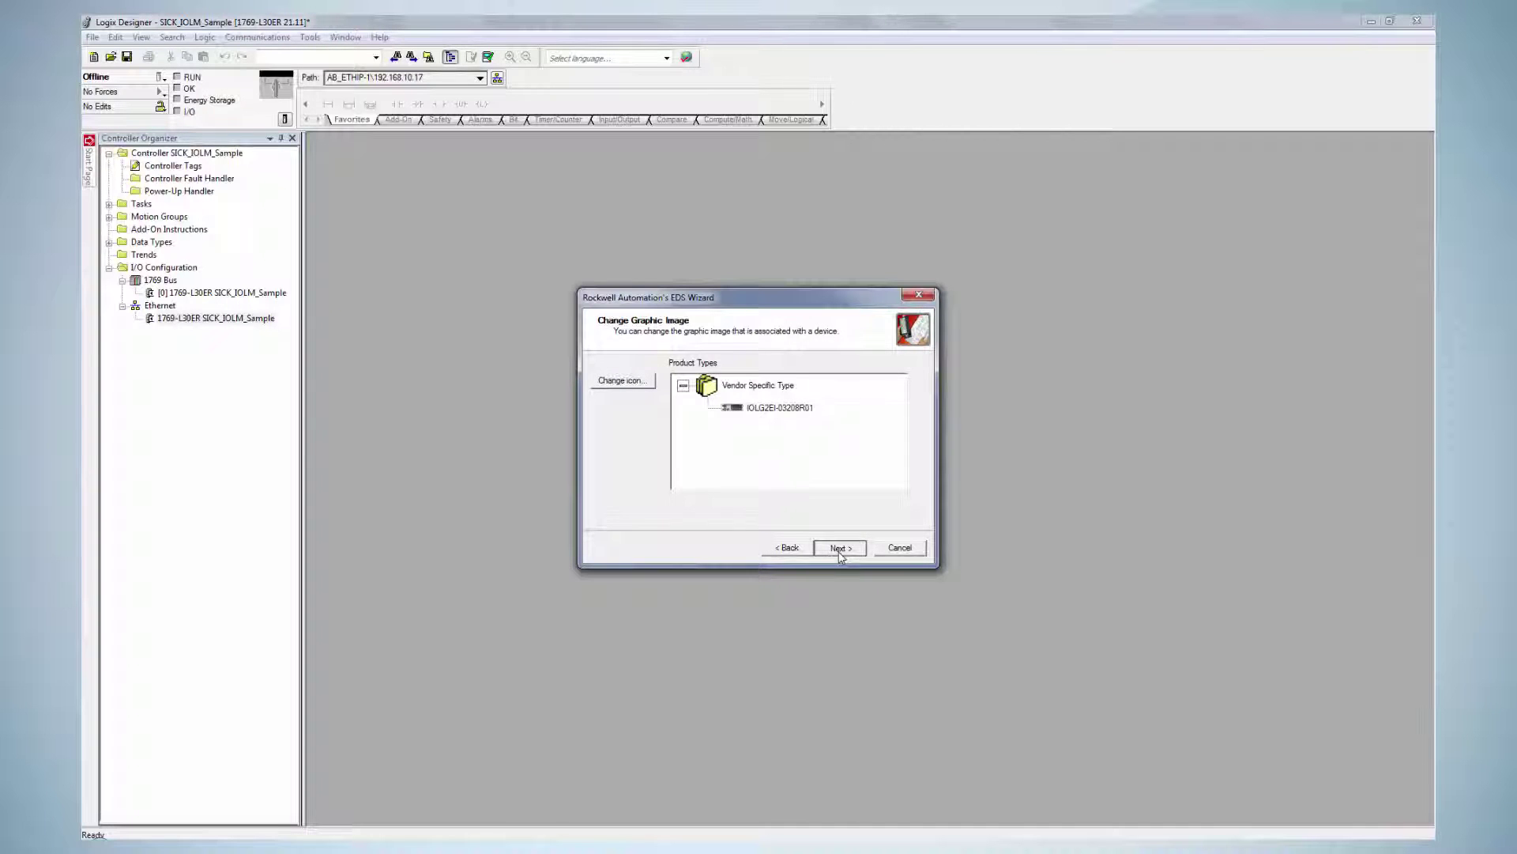
left_click(840, 548)
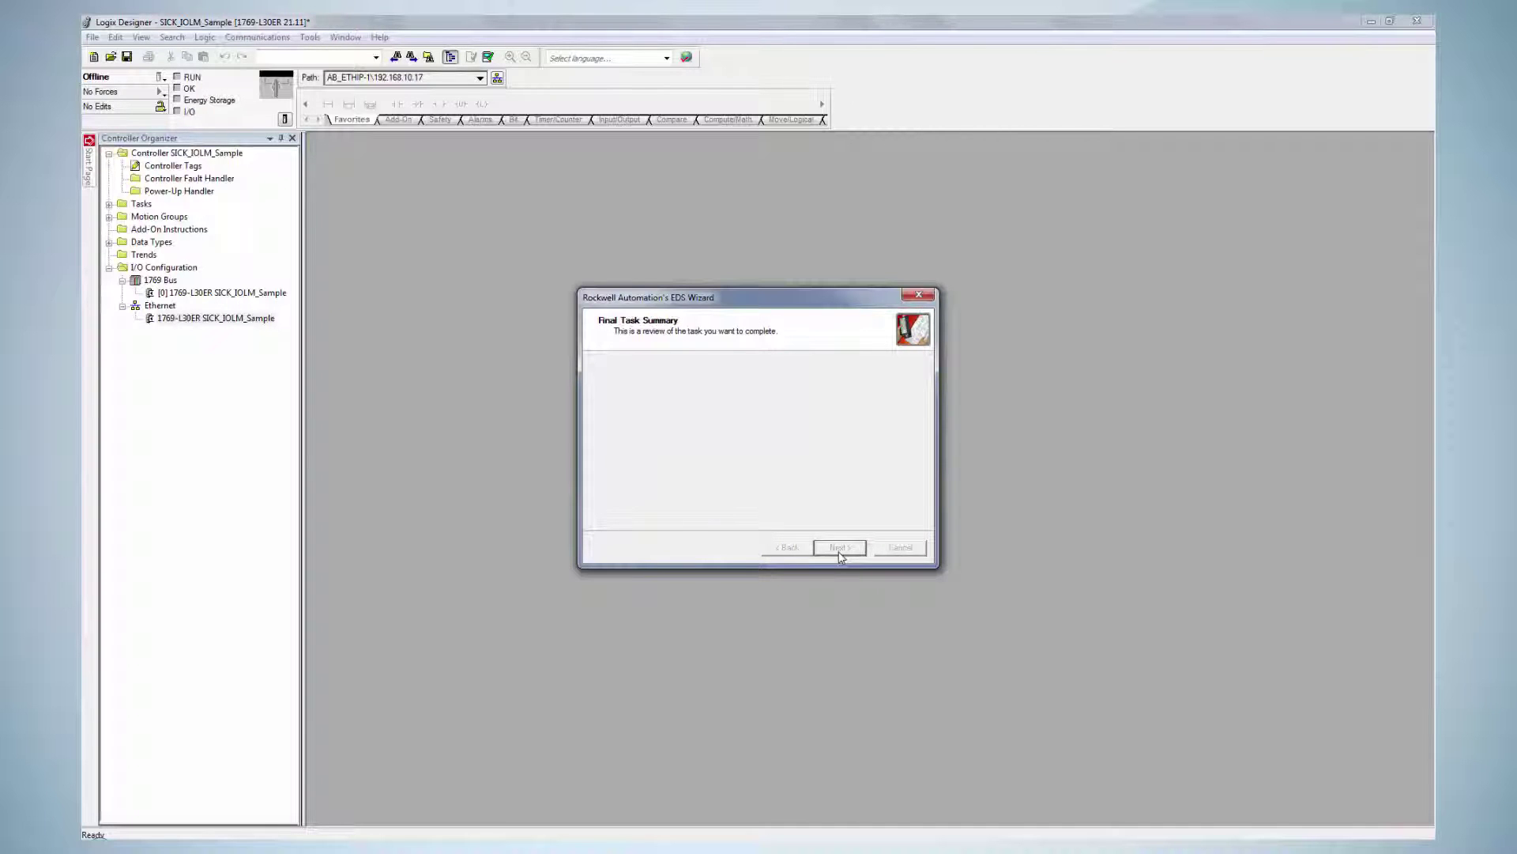
left_click(840, 552)
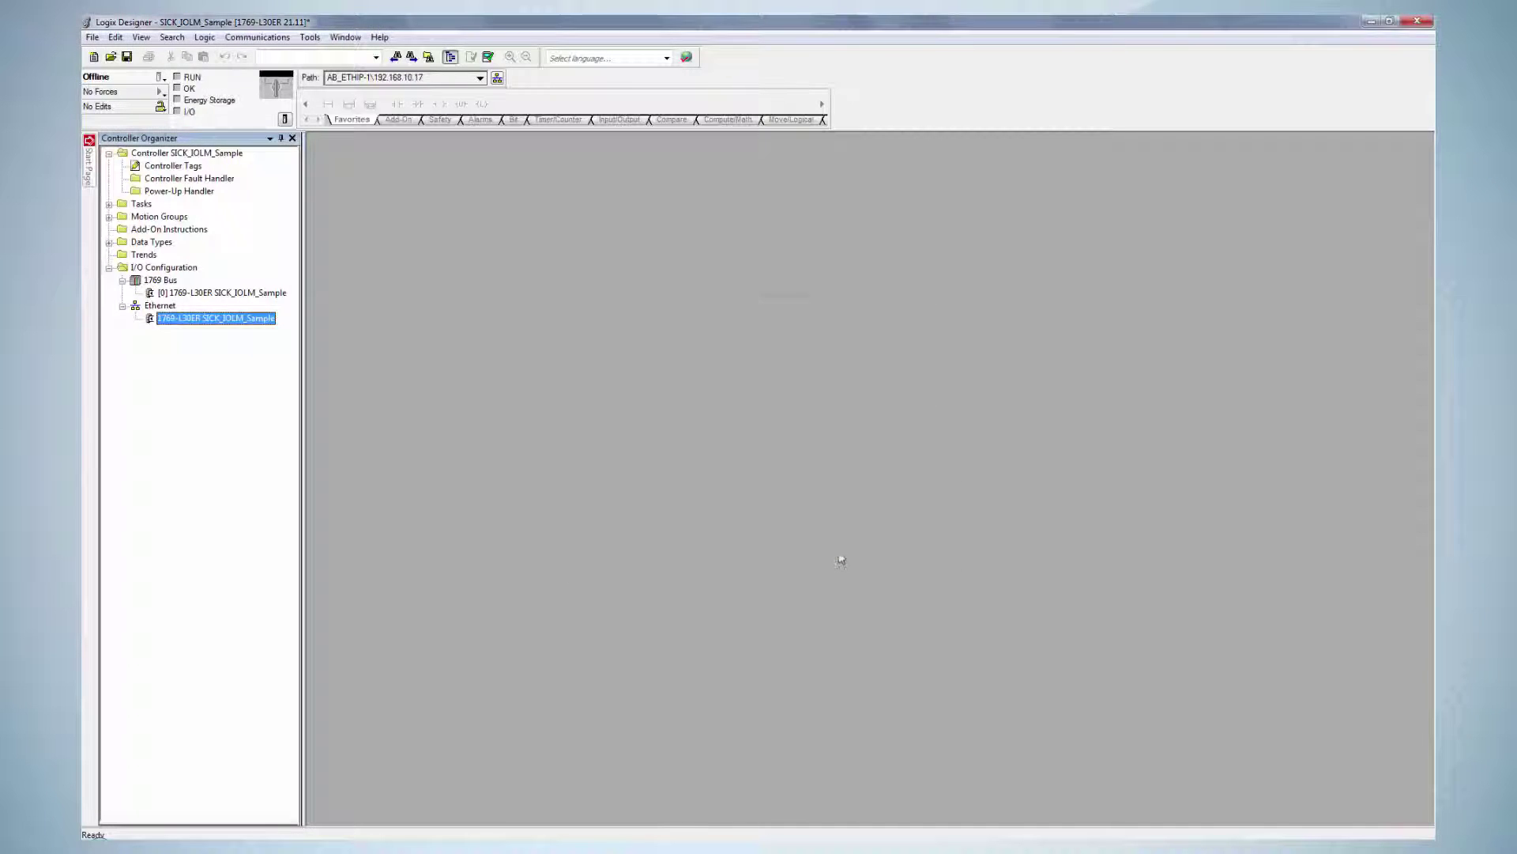
- Search the module catalog for 'sick' and create the SICK AG 6053255 module under Ethernet
right_click(167, 308)
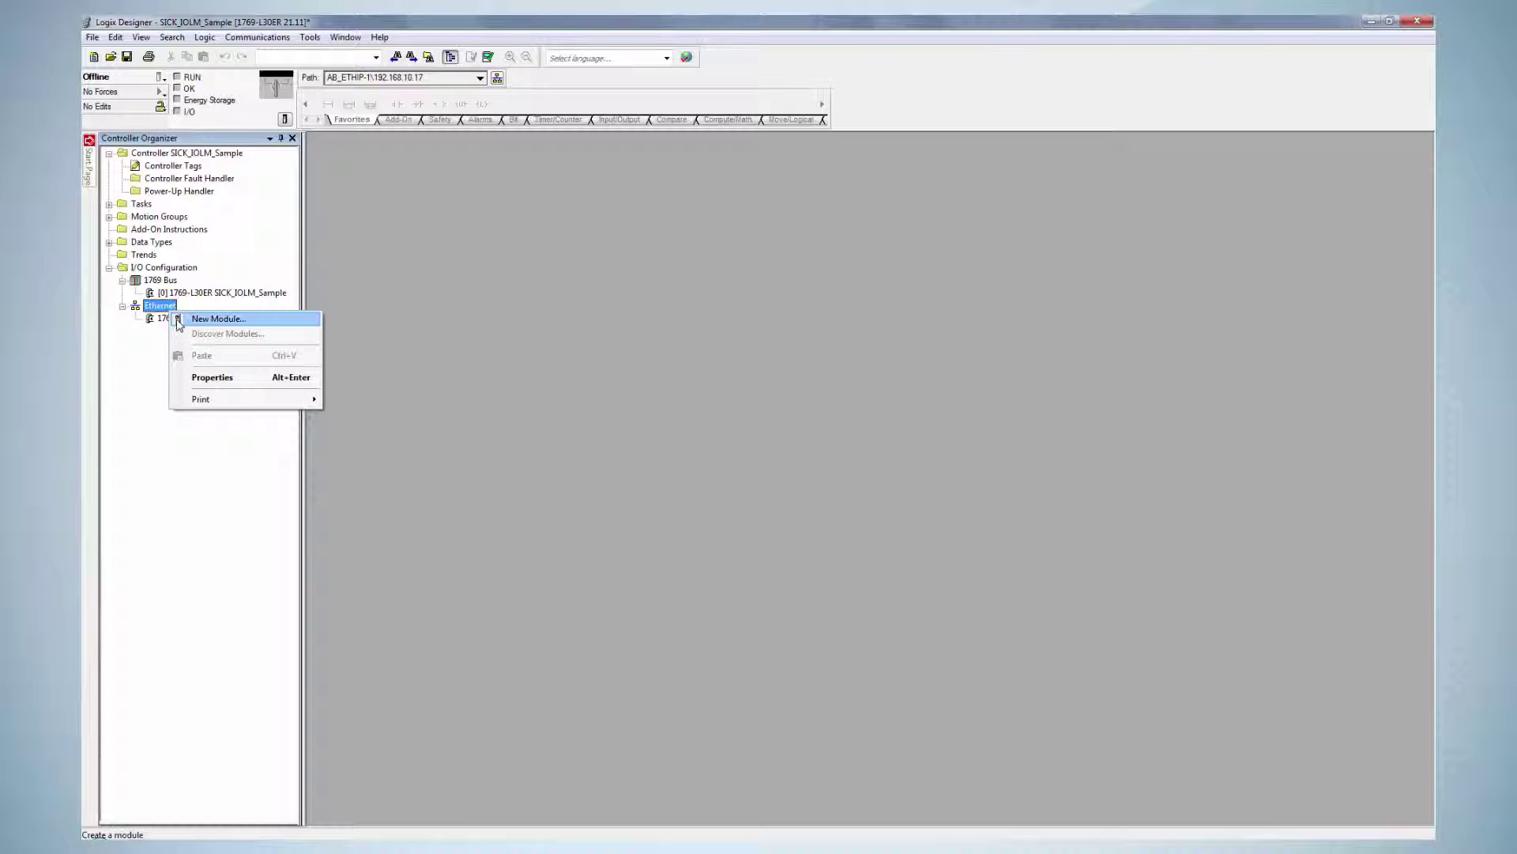
left_click(180, 322)
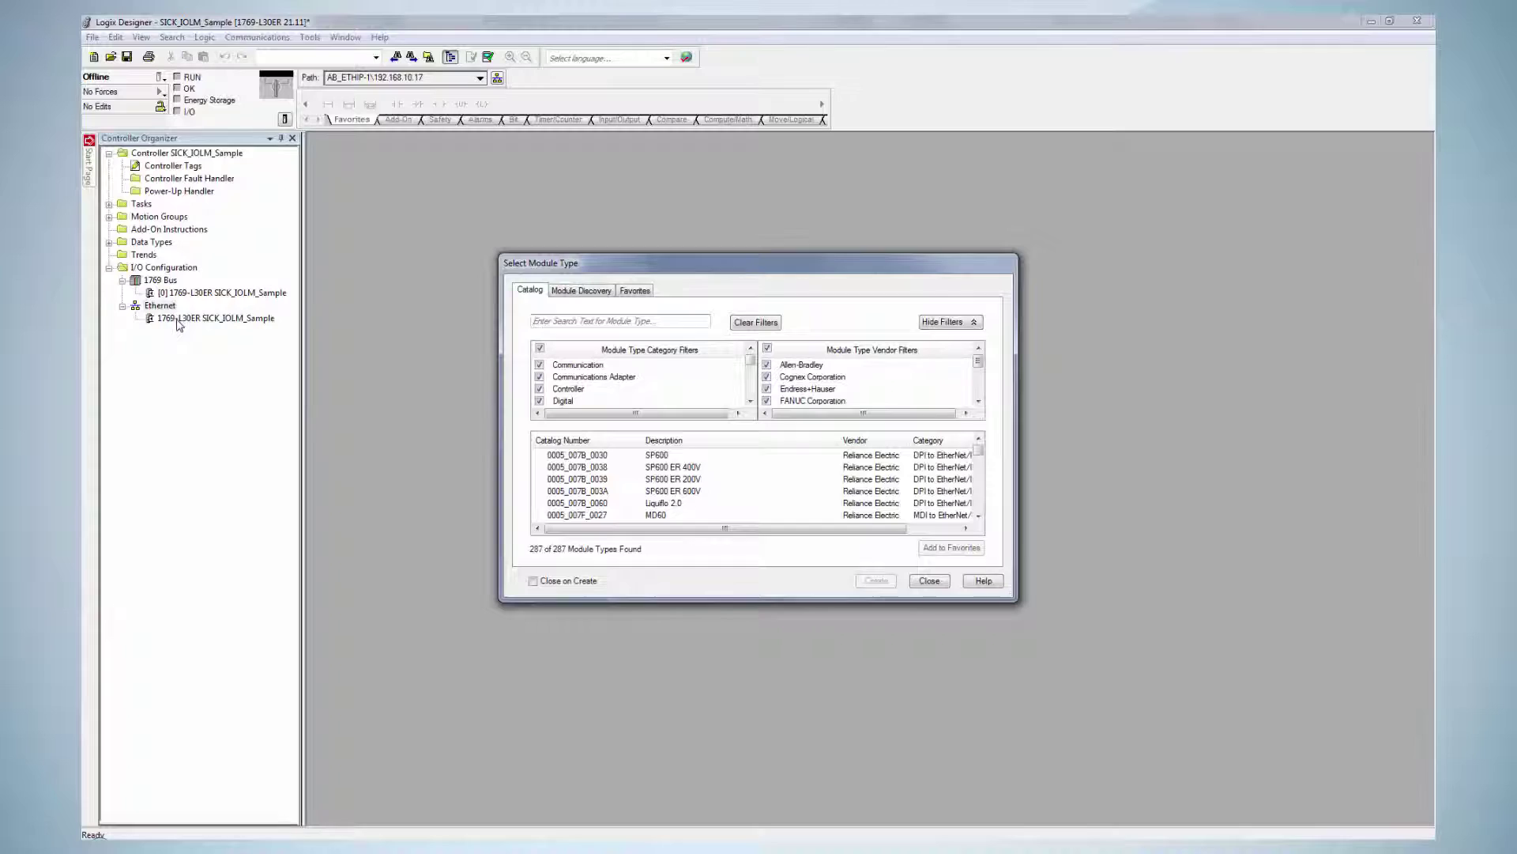
type("sick")
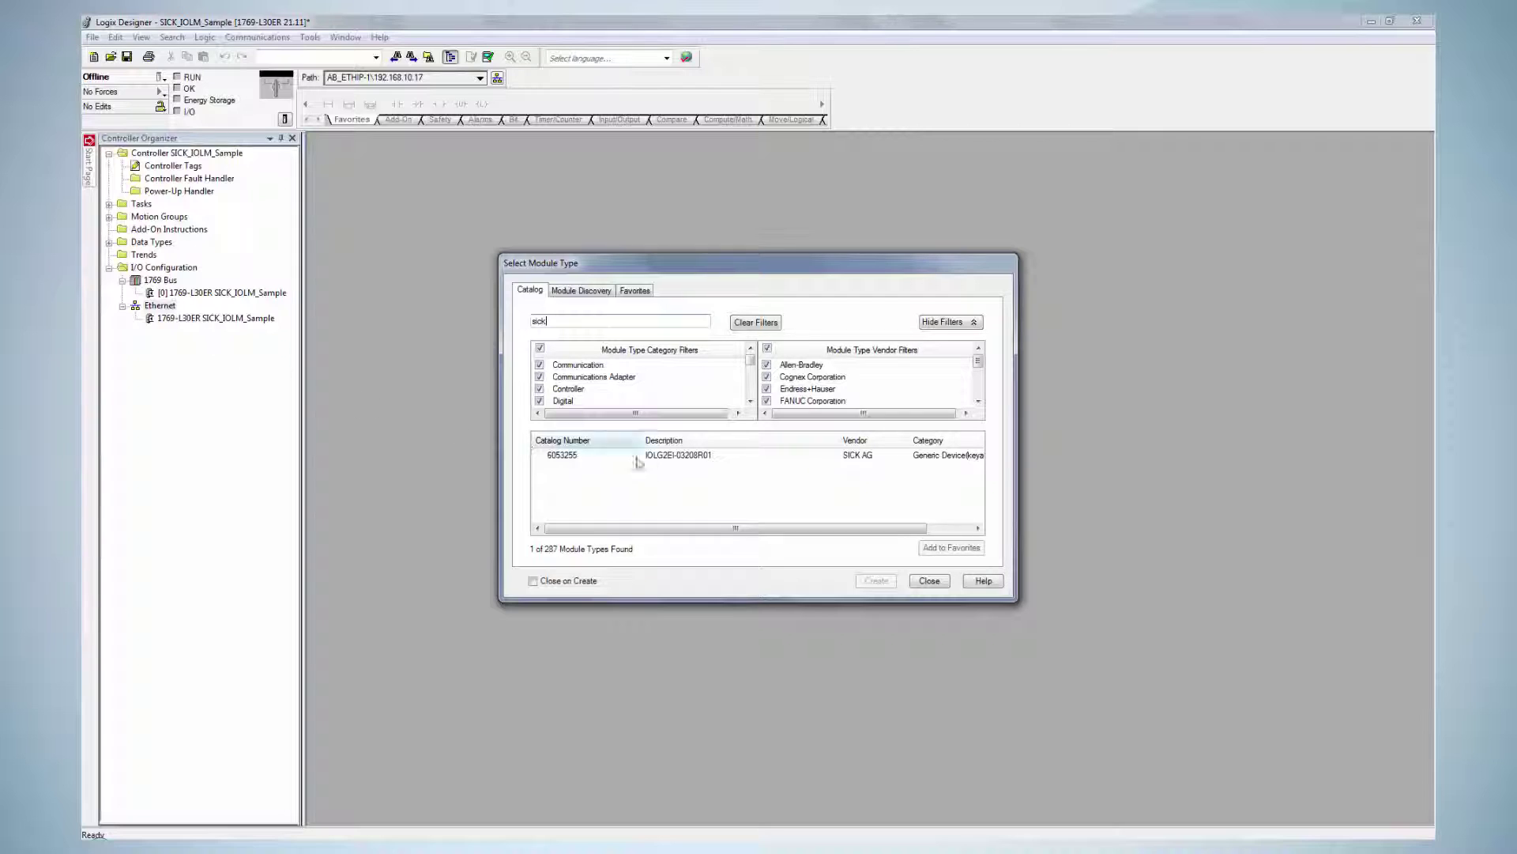
left_click(790, 457)
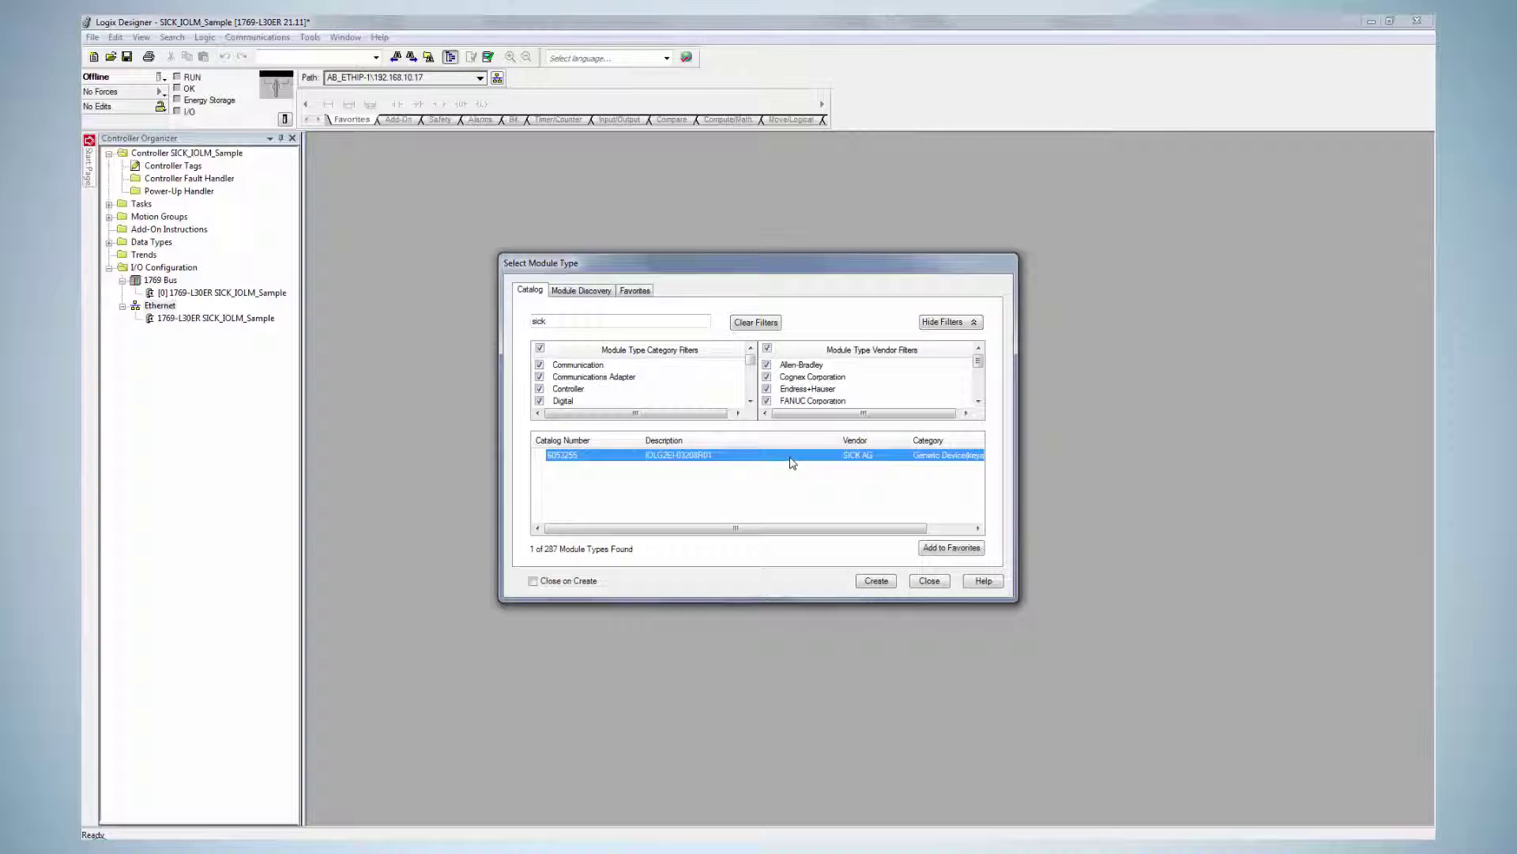
left_click(867, 581)
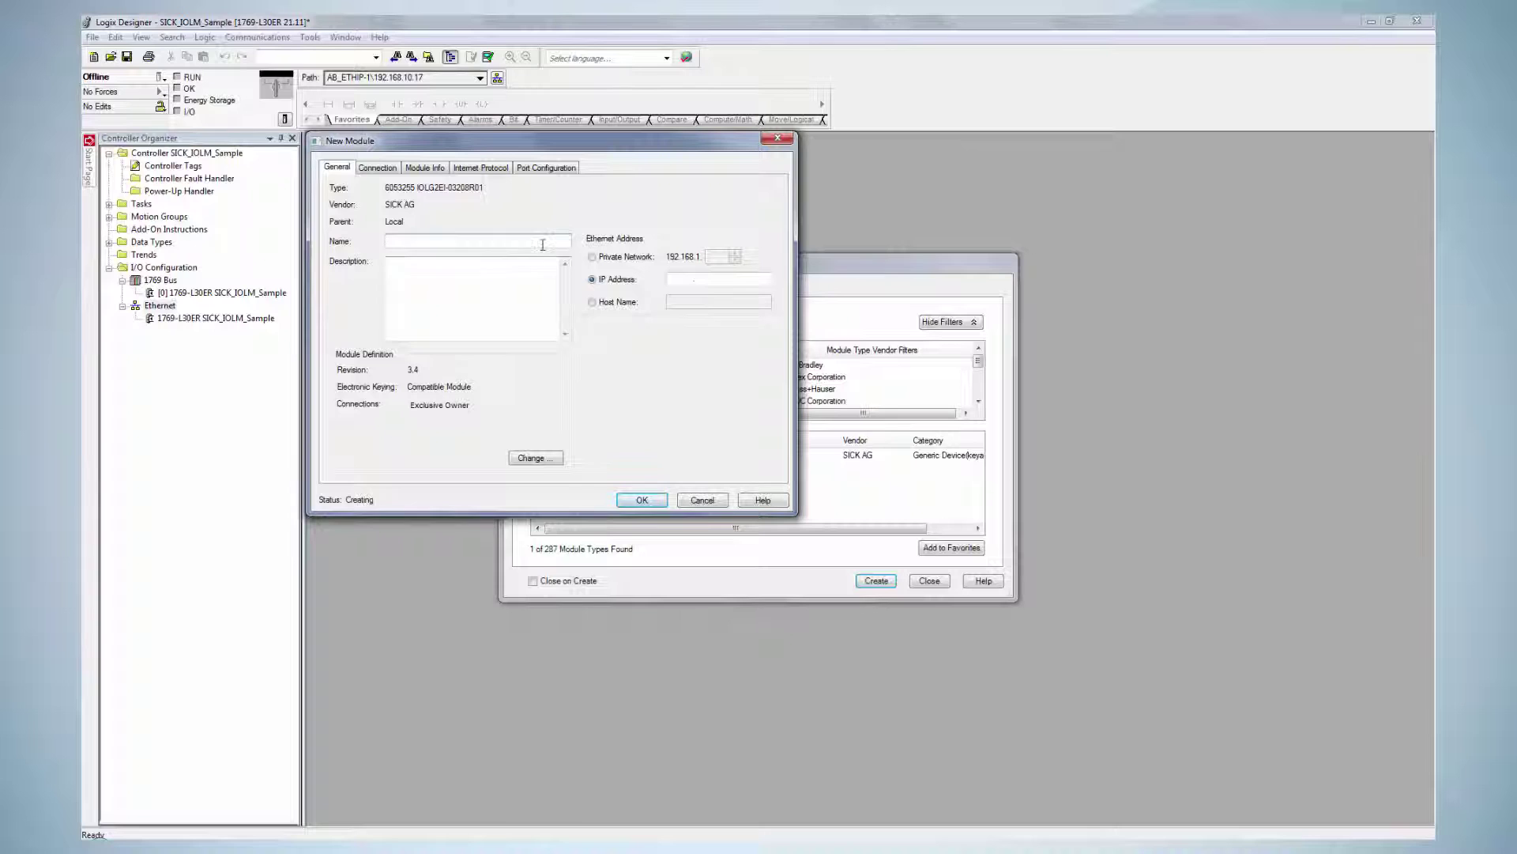
- Name the module SICK_IOL with IP address 192.168.10.20, confirm it, and close the catalog
type("SICK_I")
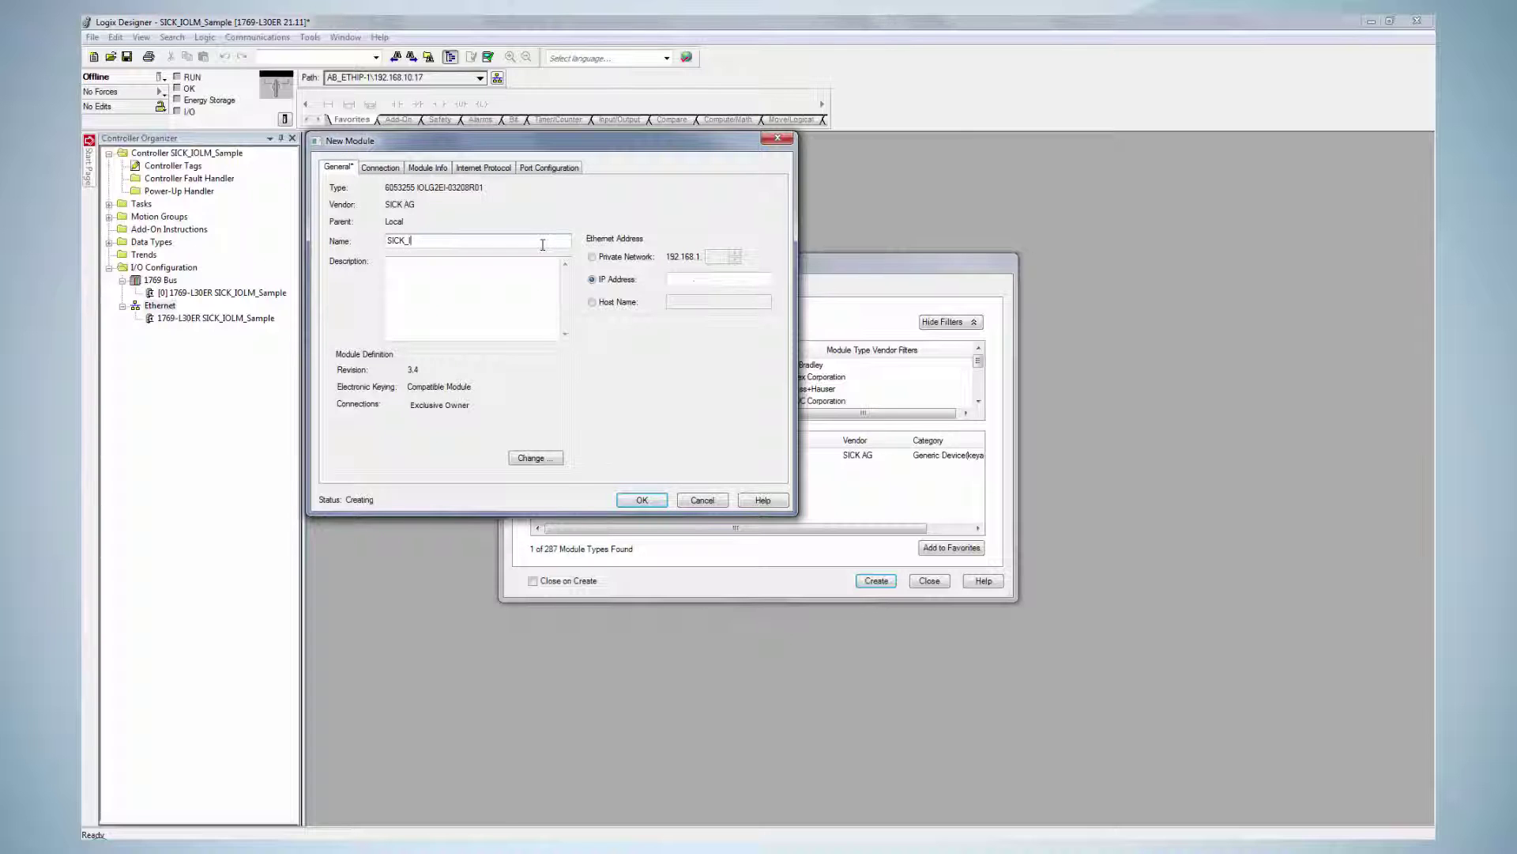
type("OL")
left_click(683, 278)
type("192.168.10.20")
left_click(662, 500)
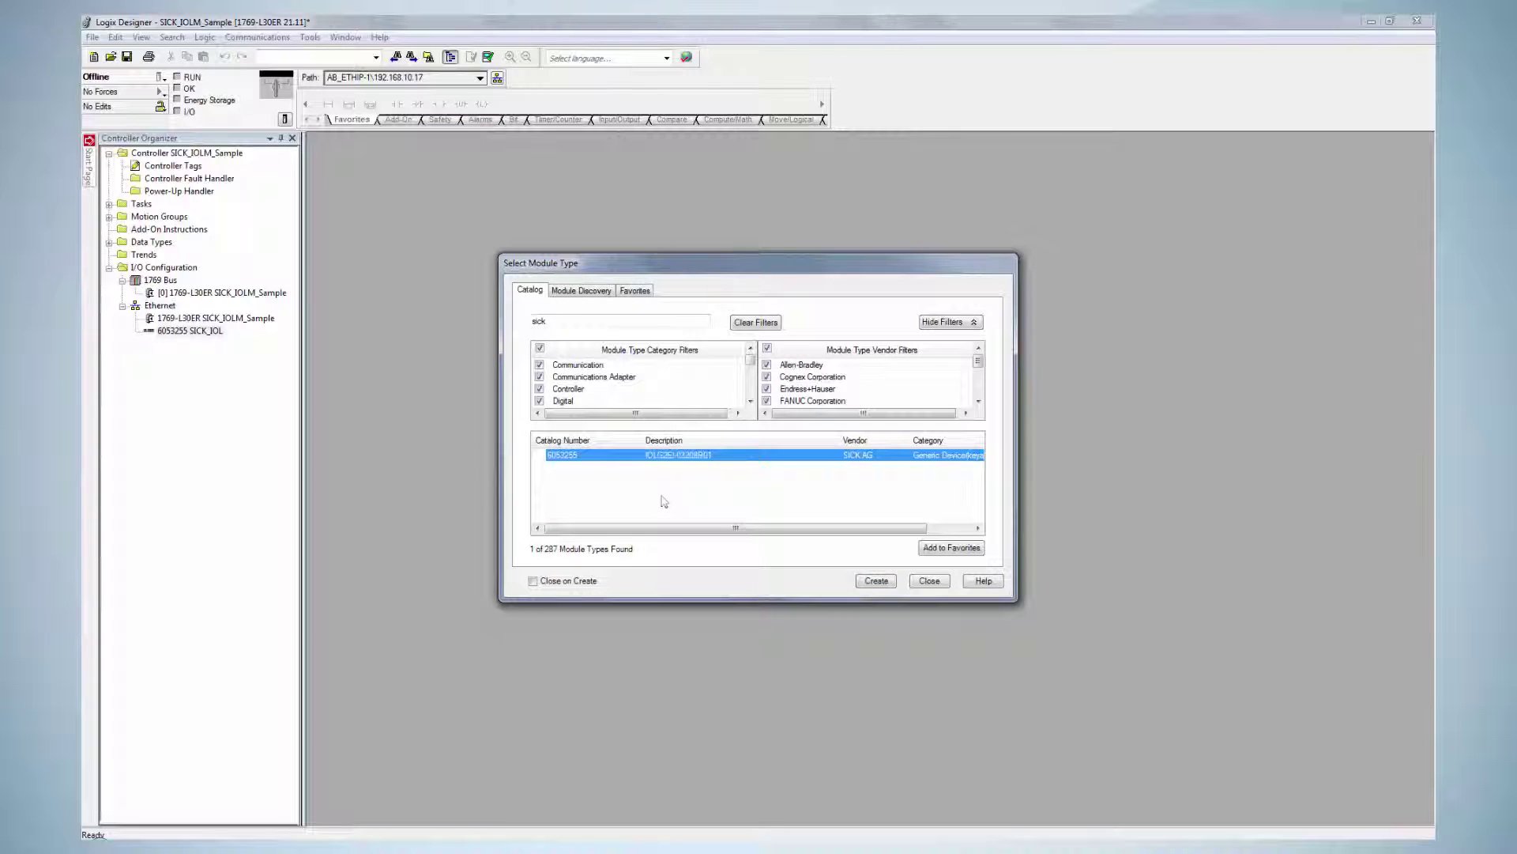
left_click(926, 583)
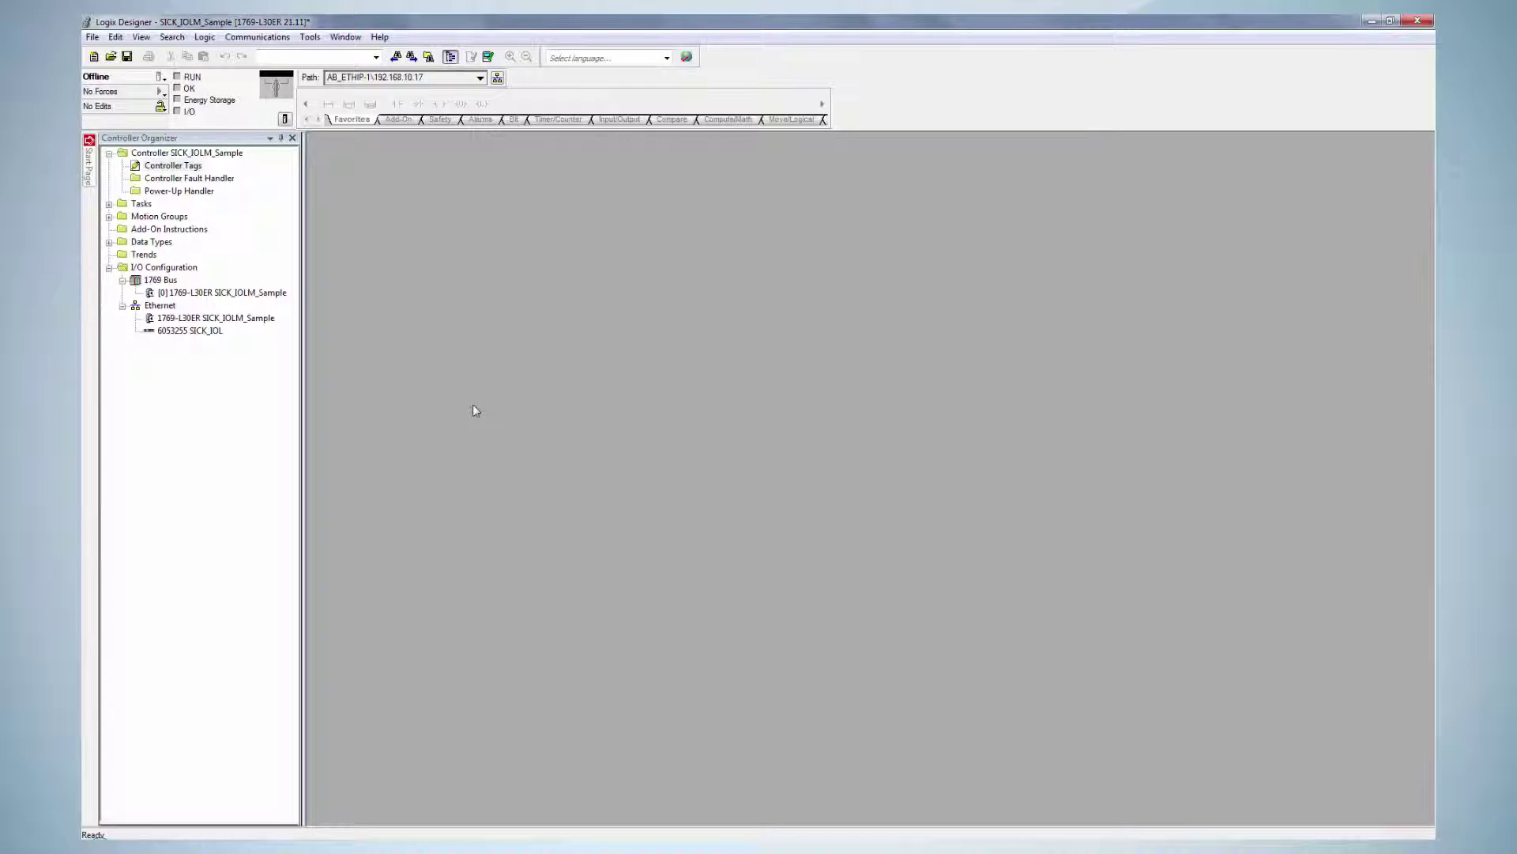
- Download the SICK_IOLM_Sample project to the controller and return it to Remote Run
left_click(162, 79)
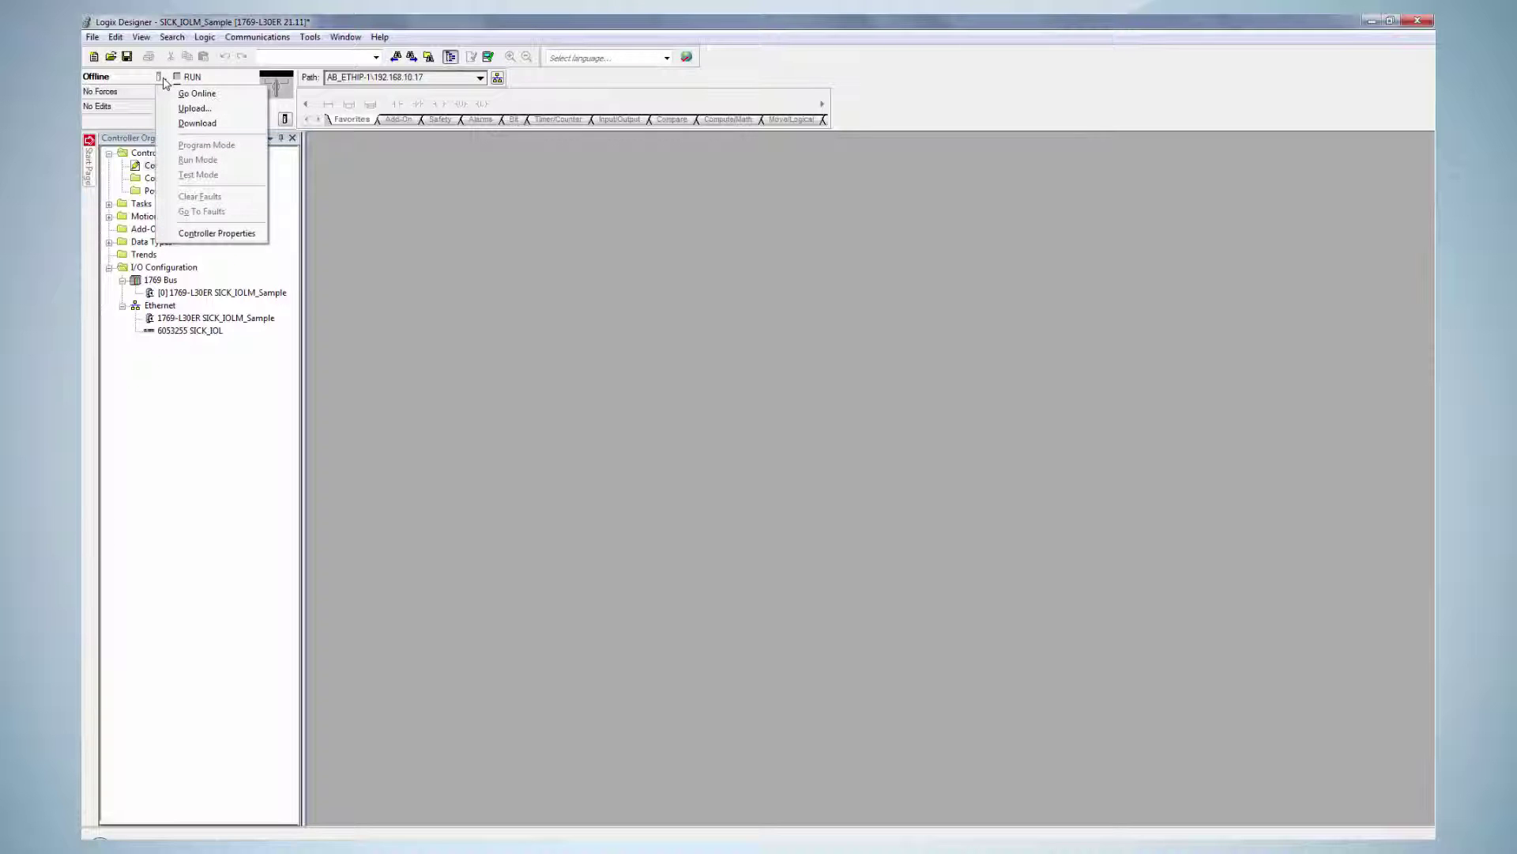
left_click(183, 125)
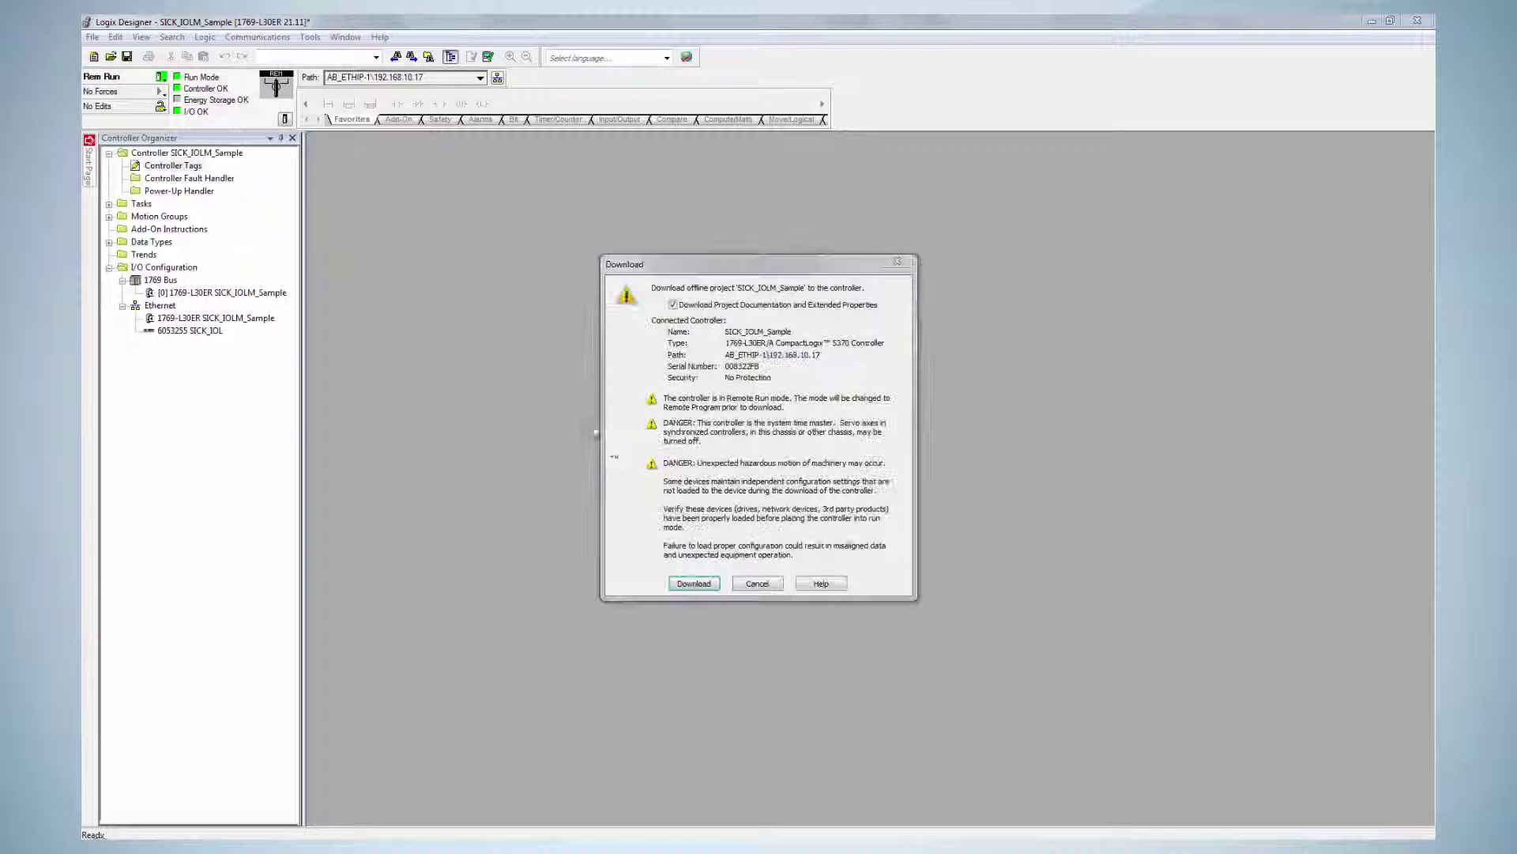
left_click(686, 585)
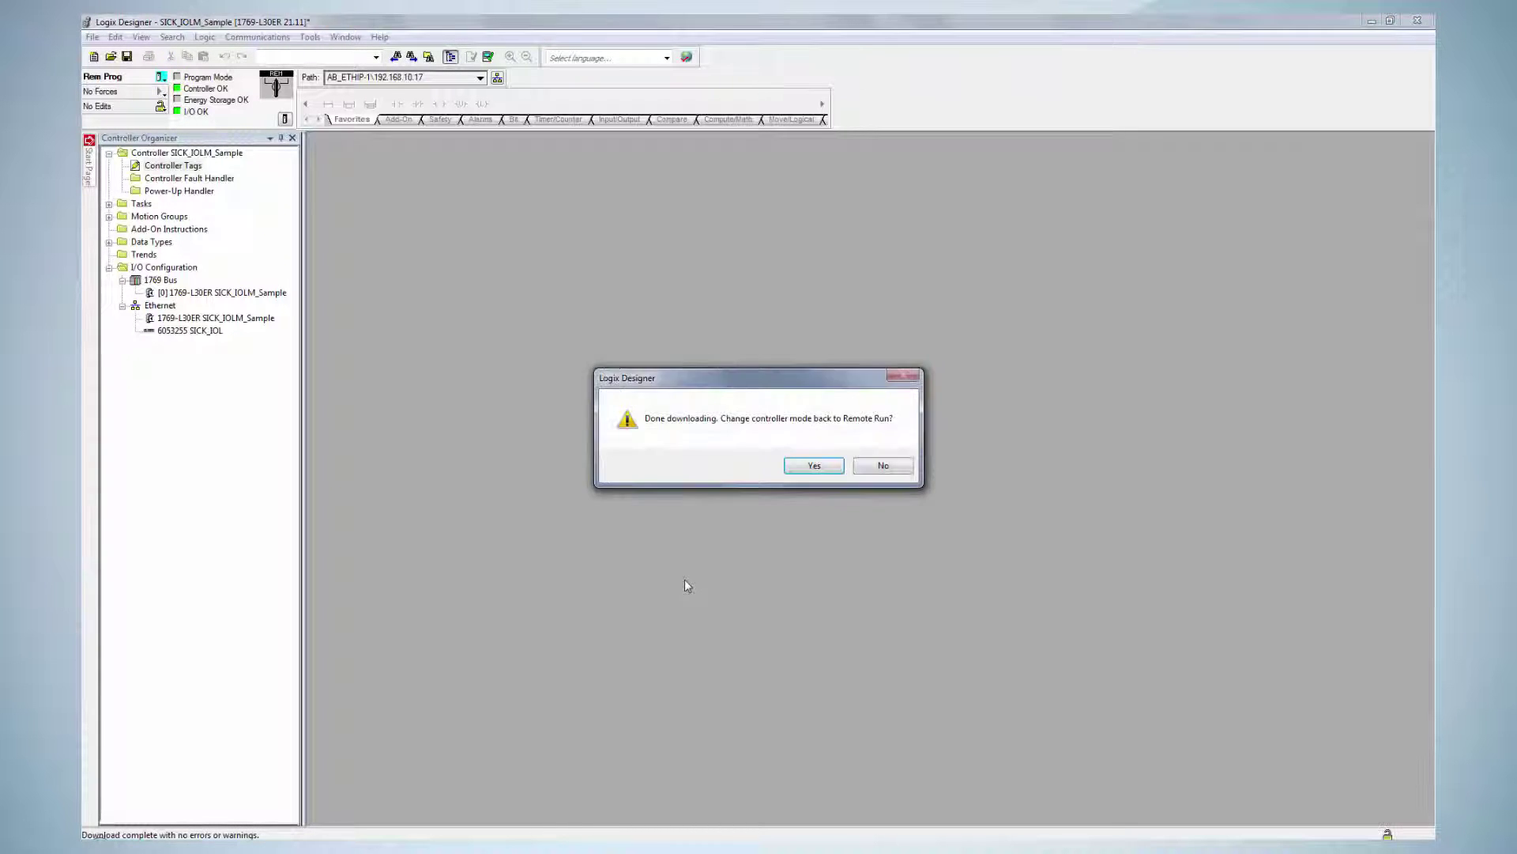
left_click(787, 463)
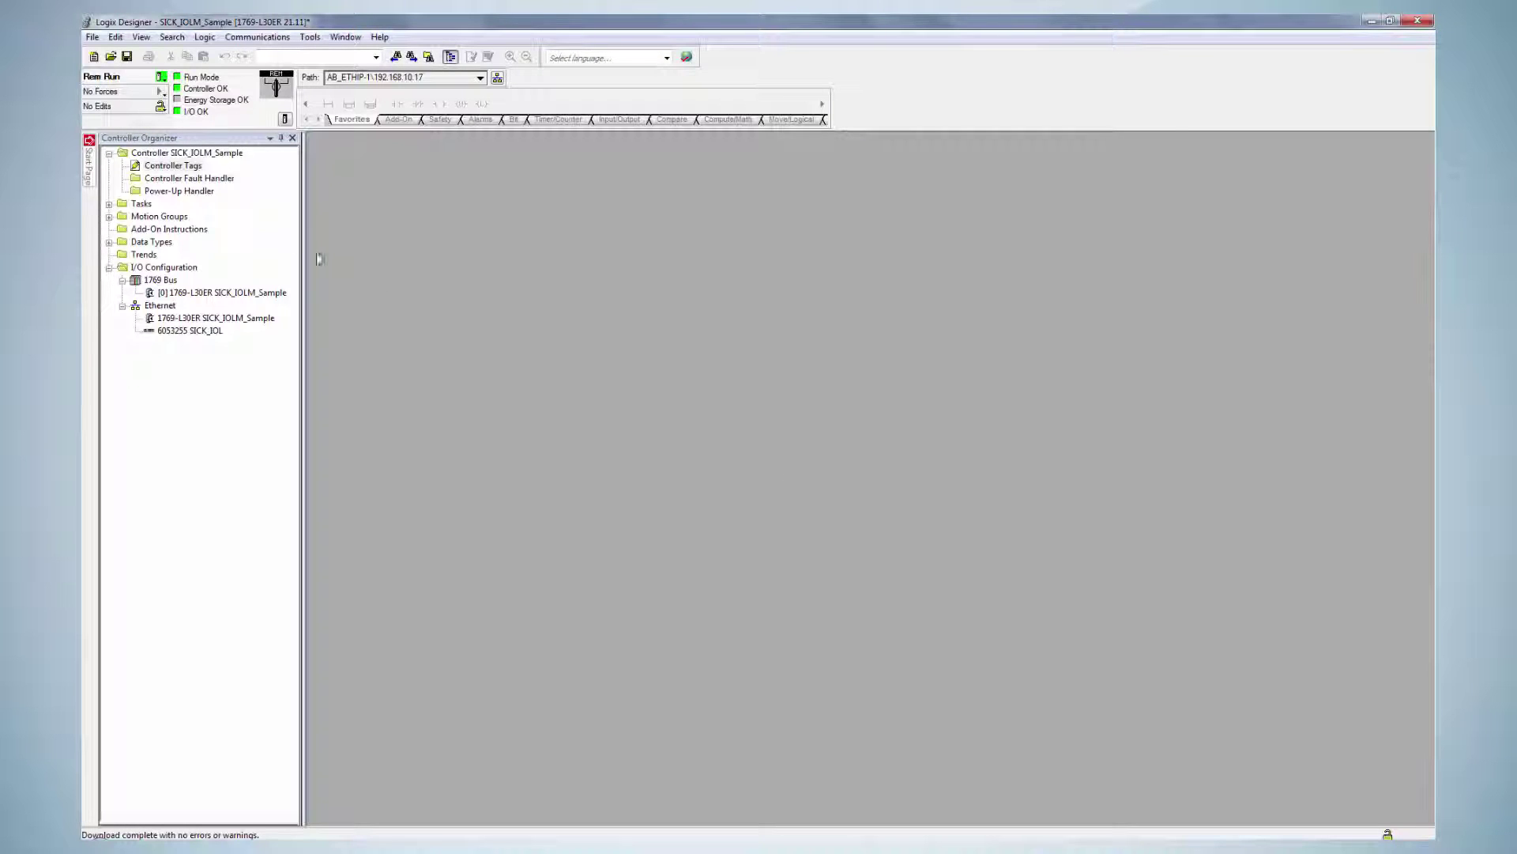
- In Controller Tags, expand SICK_IOL:C.Data and show Data[0] and Data[1] in Binary style
left_click(185, 167)
double_click(185, 168)
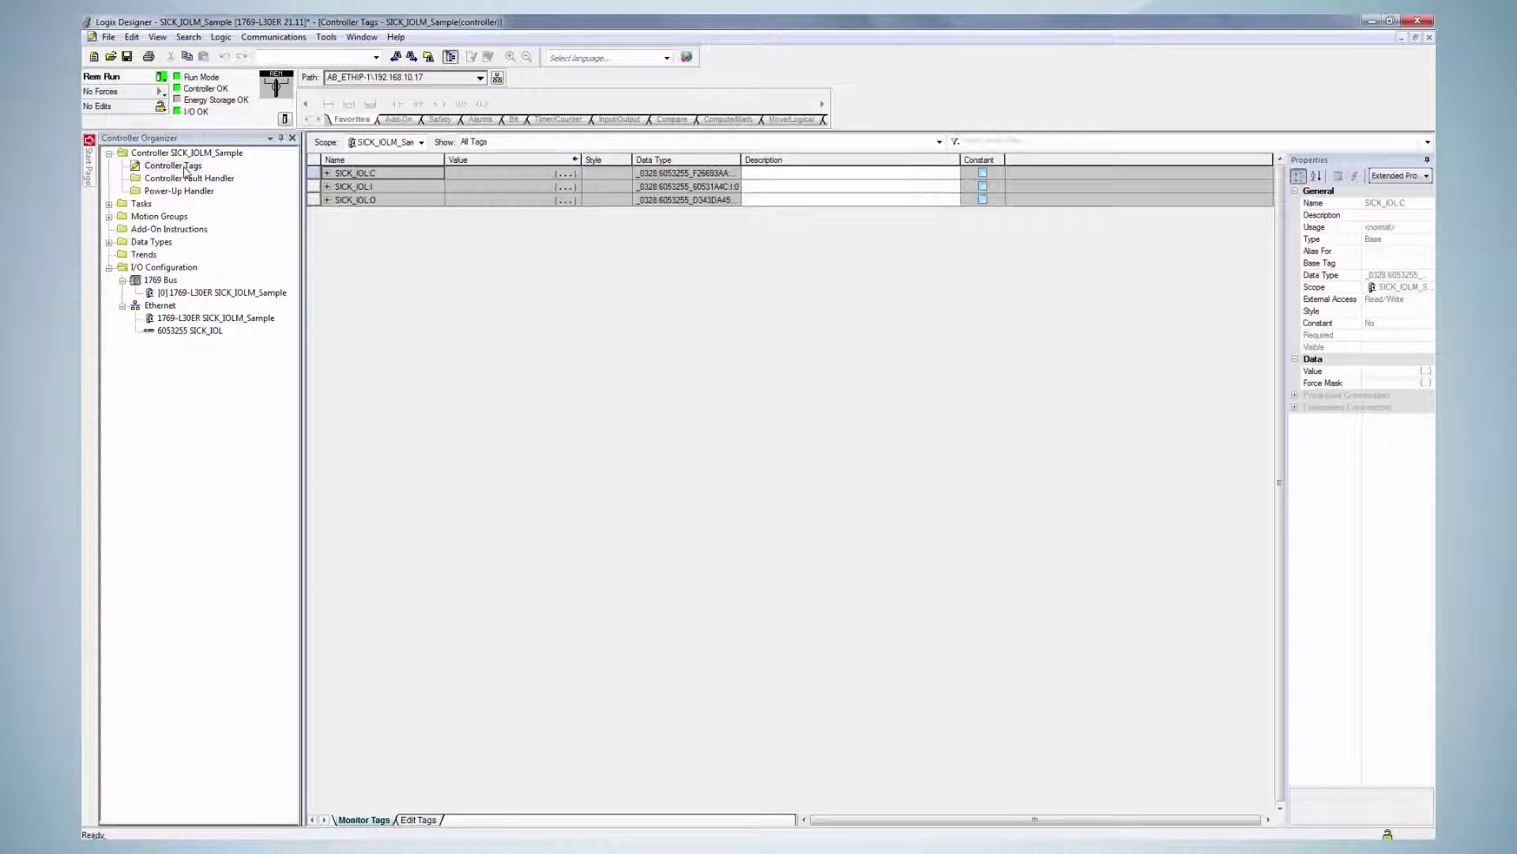
left_click(327, 173)
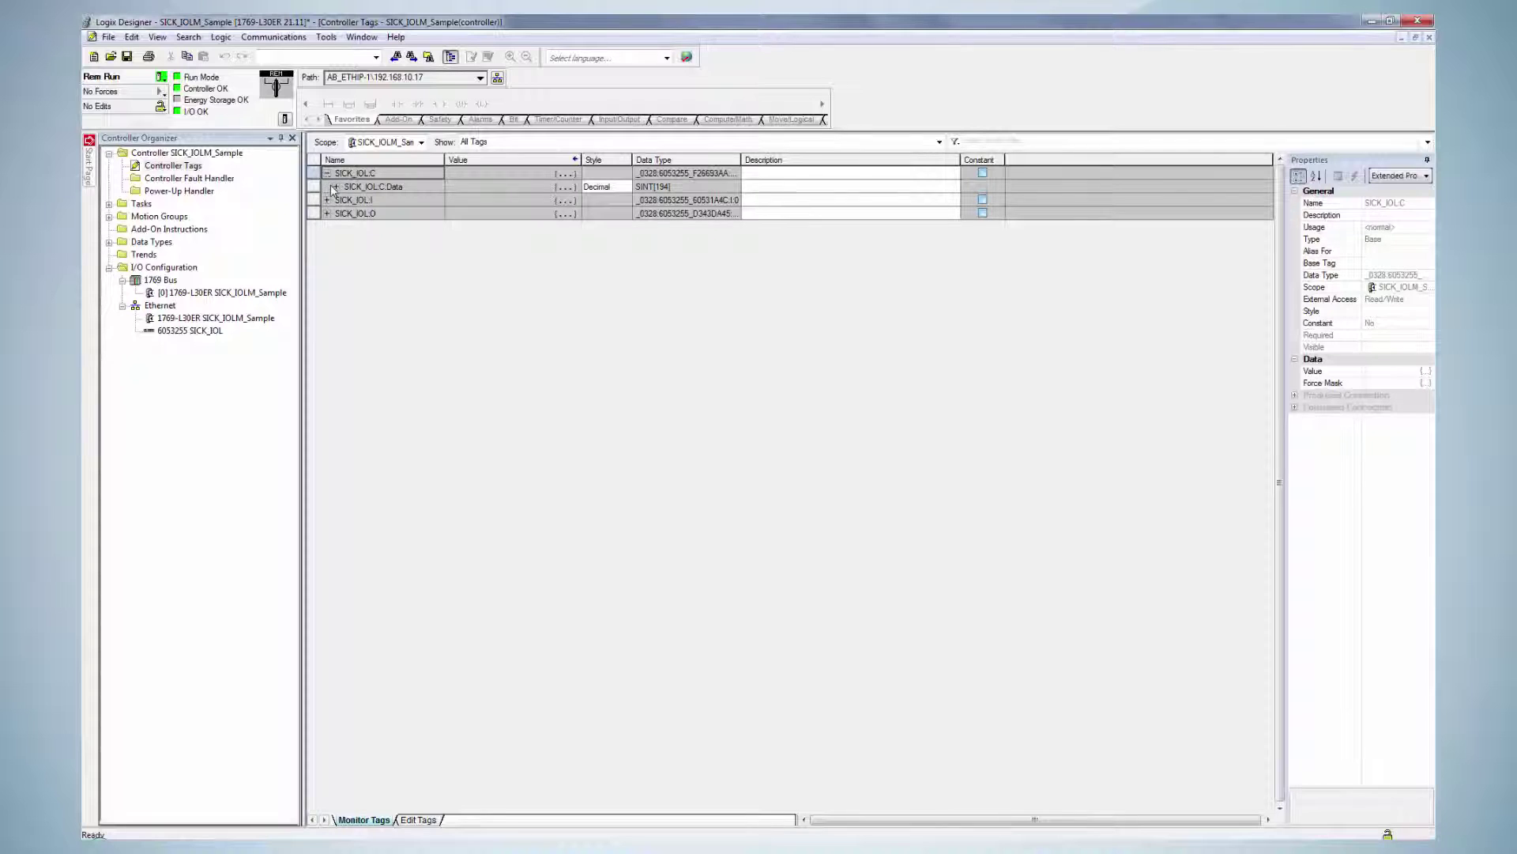
left_click(333, 187)
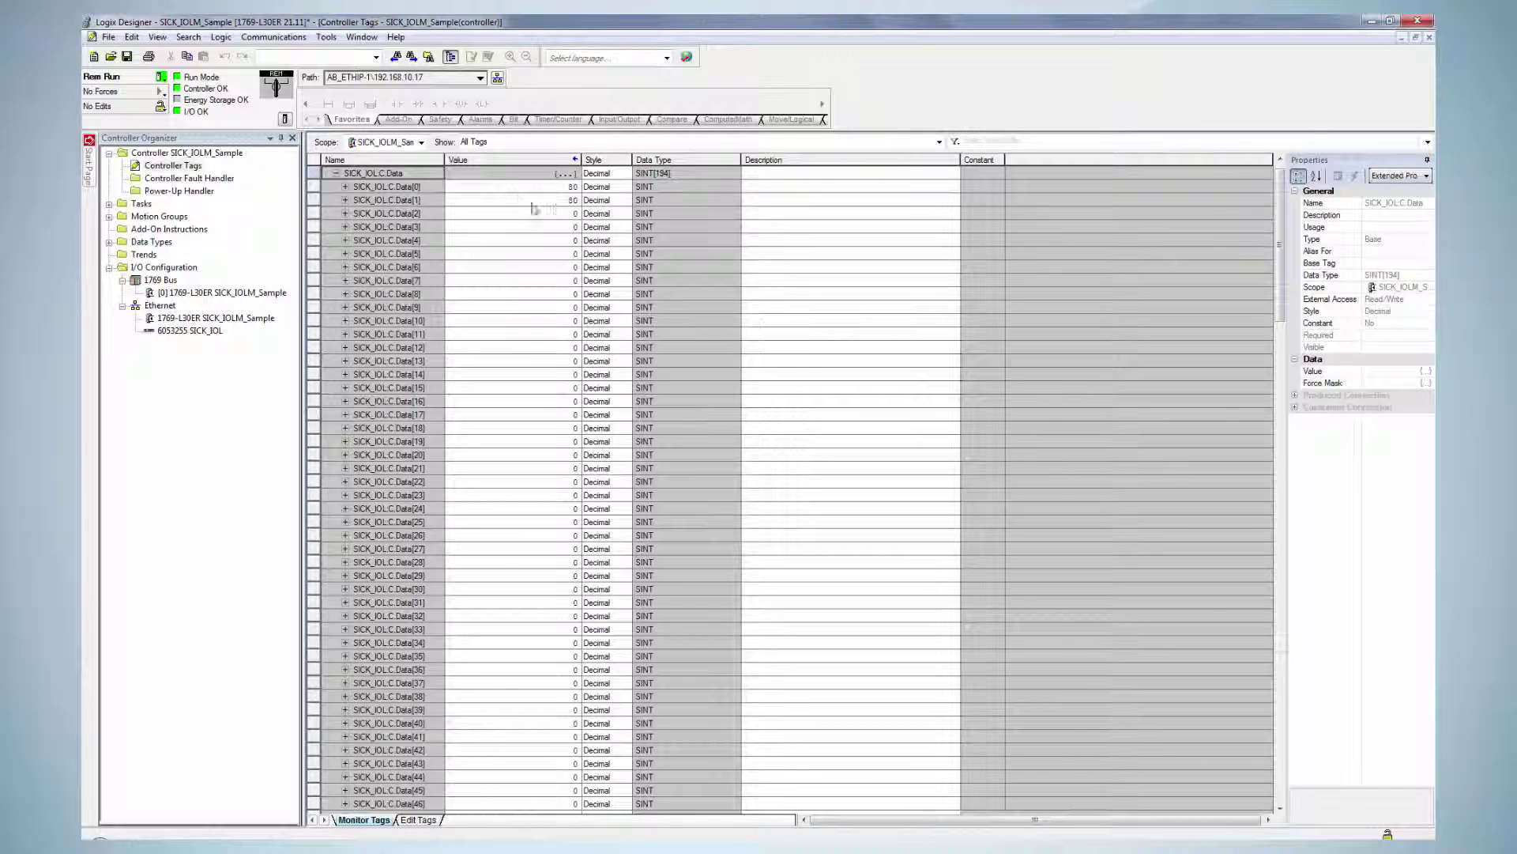
left_click(626, 186)
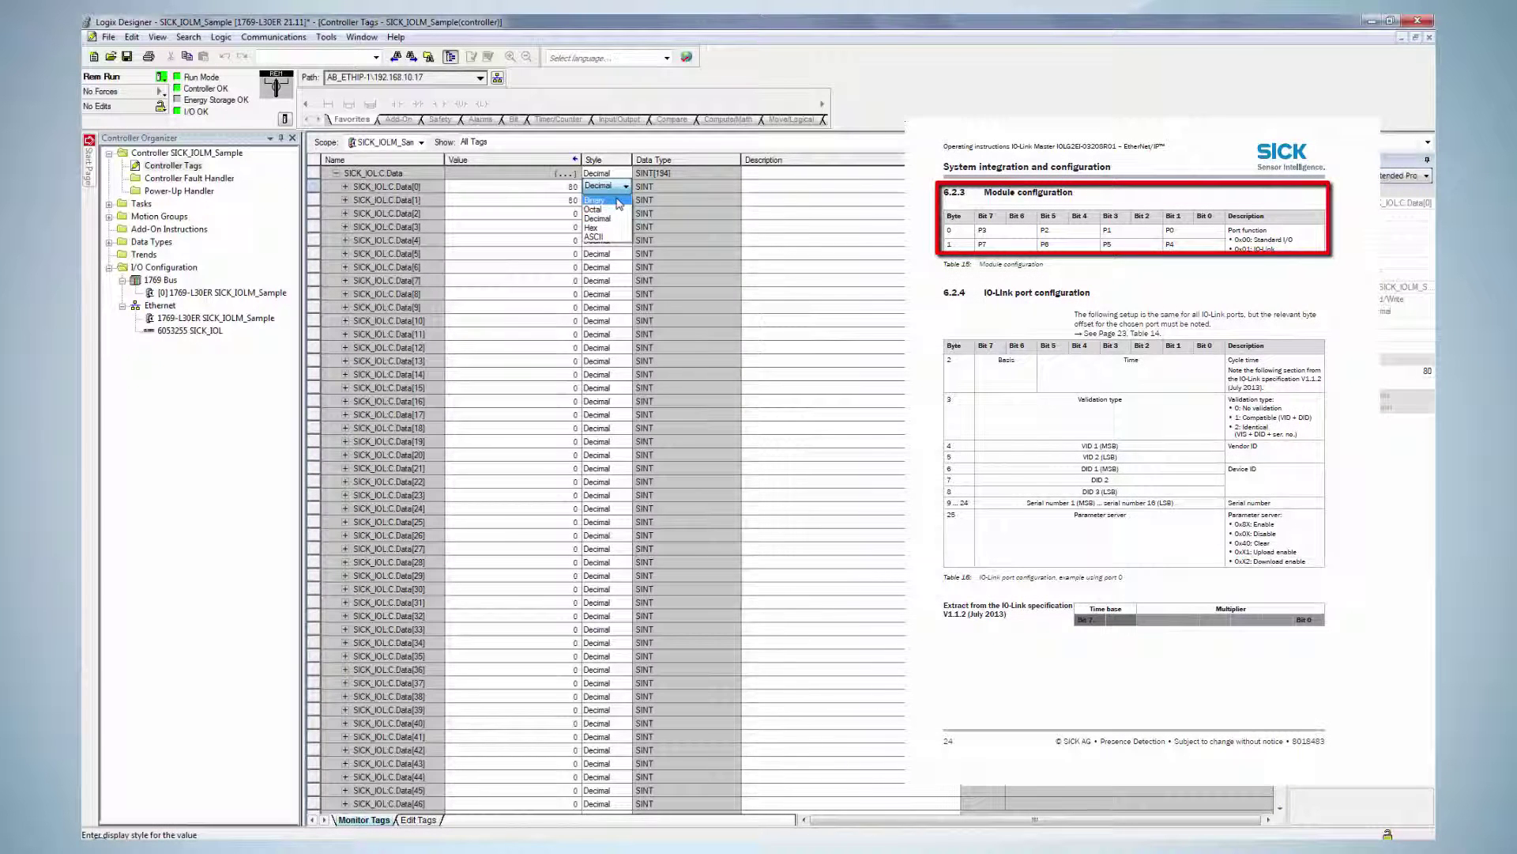
left_click(619, 204)
left_click(625, 200)
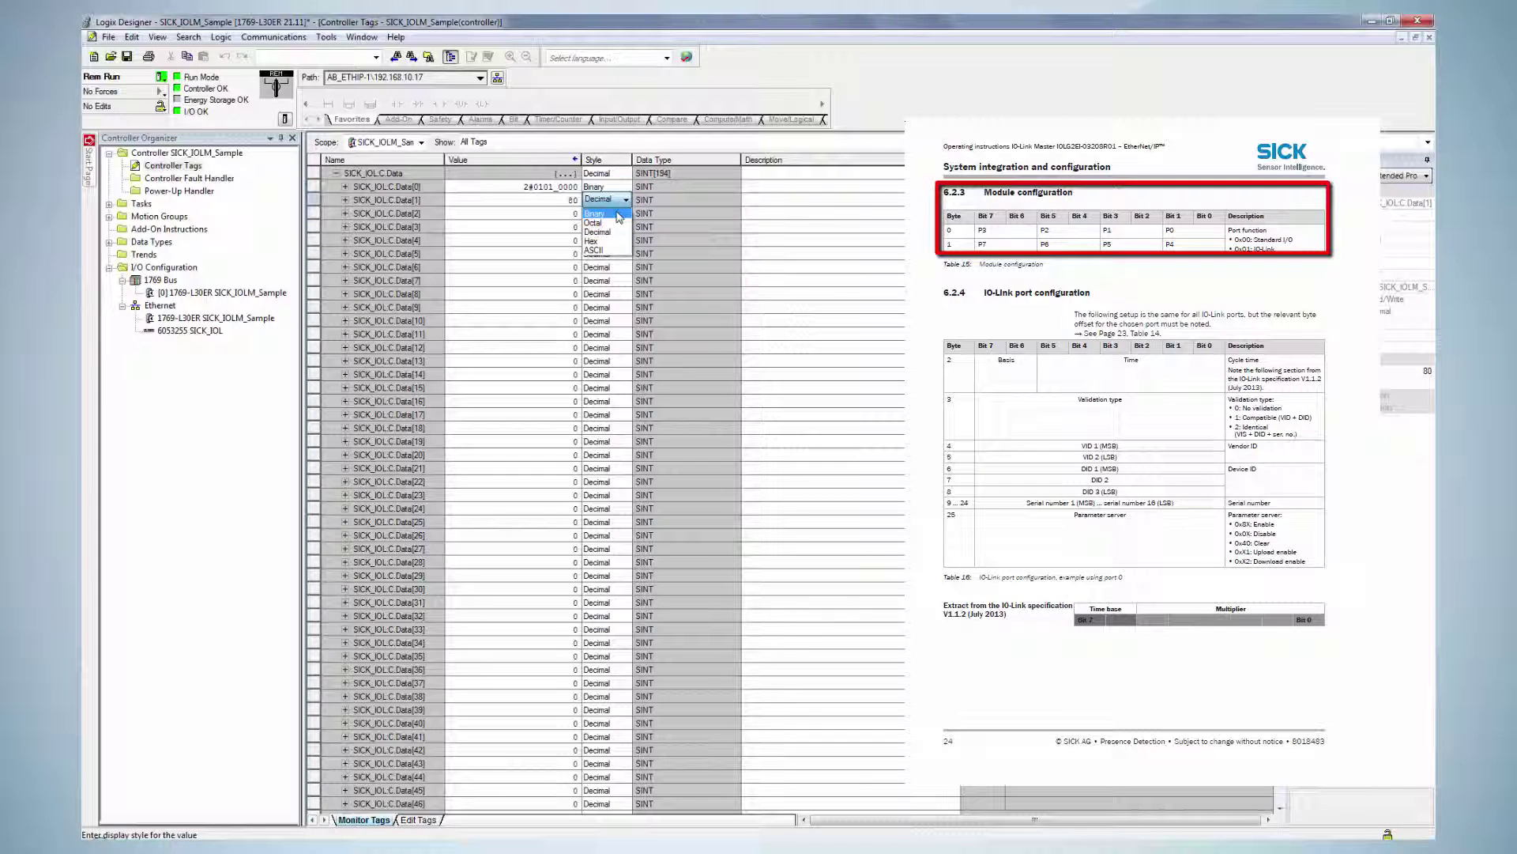
left_click(618, 214)
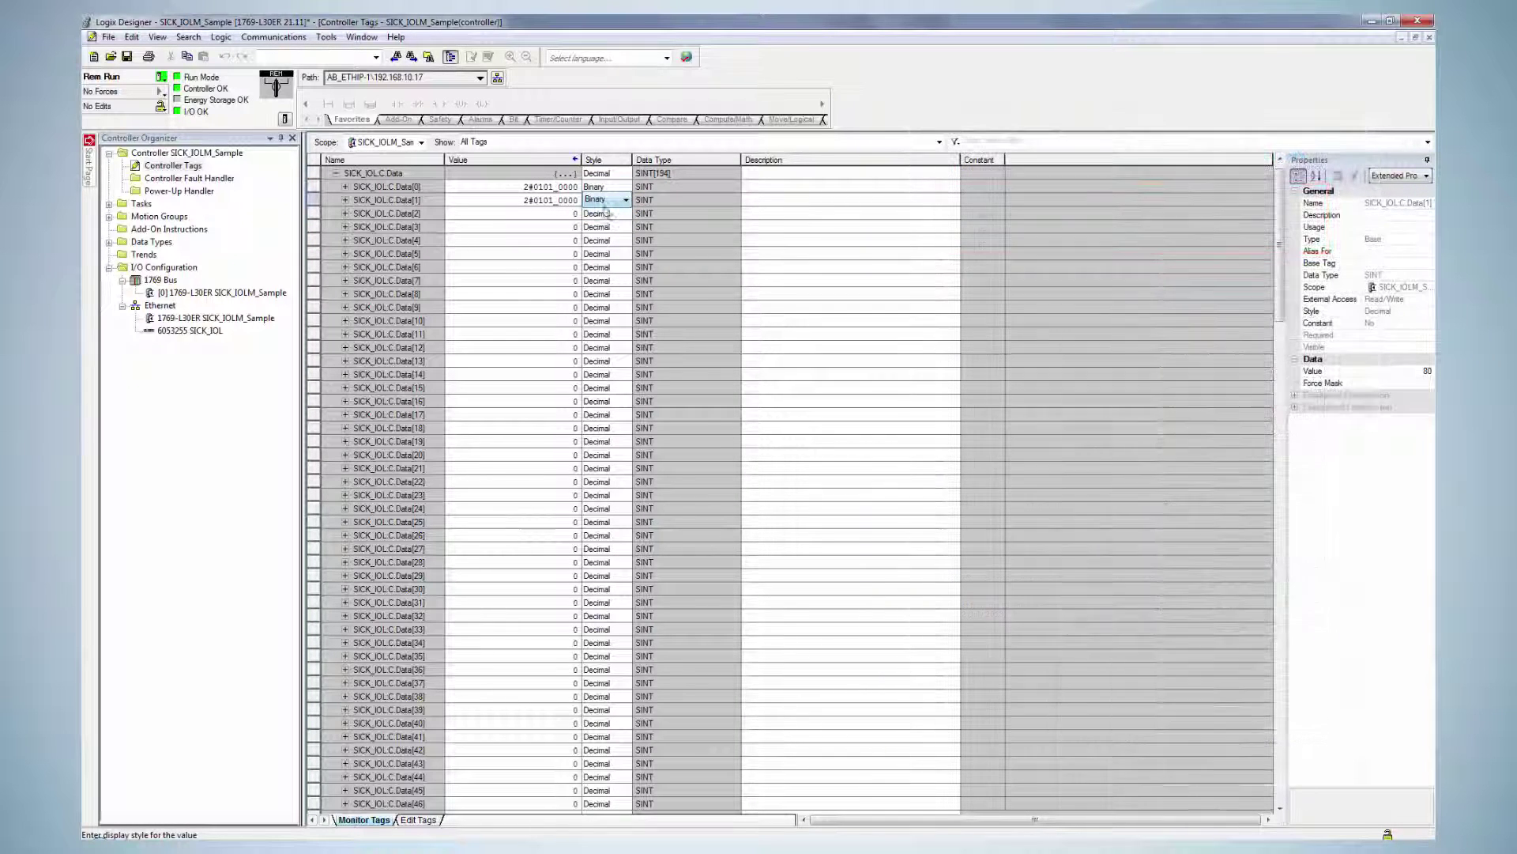
- Set Data[0] to 2#0000_0001 and Data[1] to 2#0000_0000
left_click(554, 190)
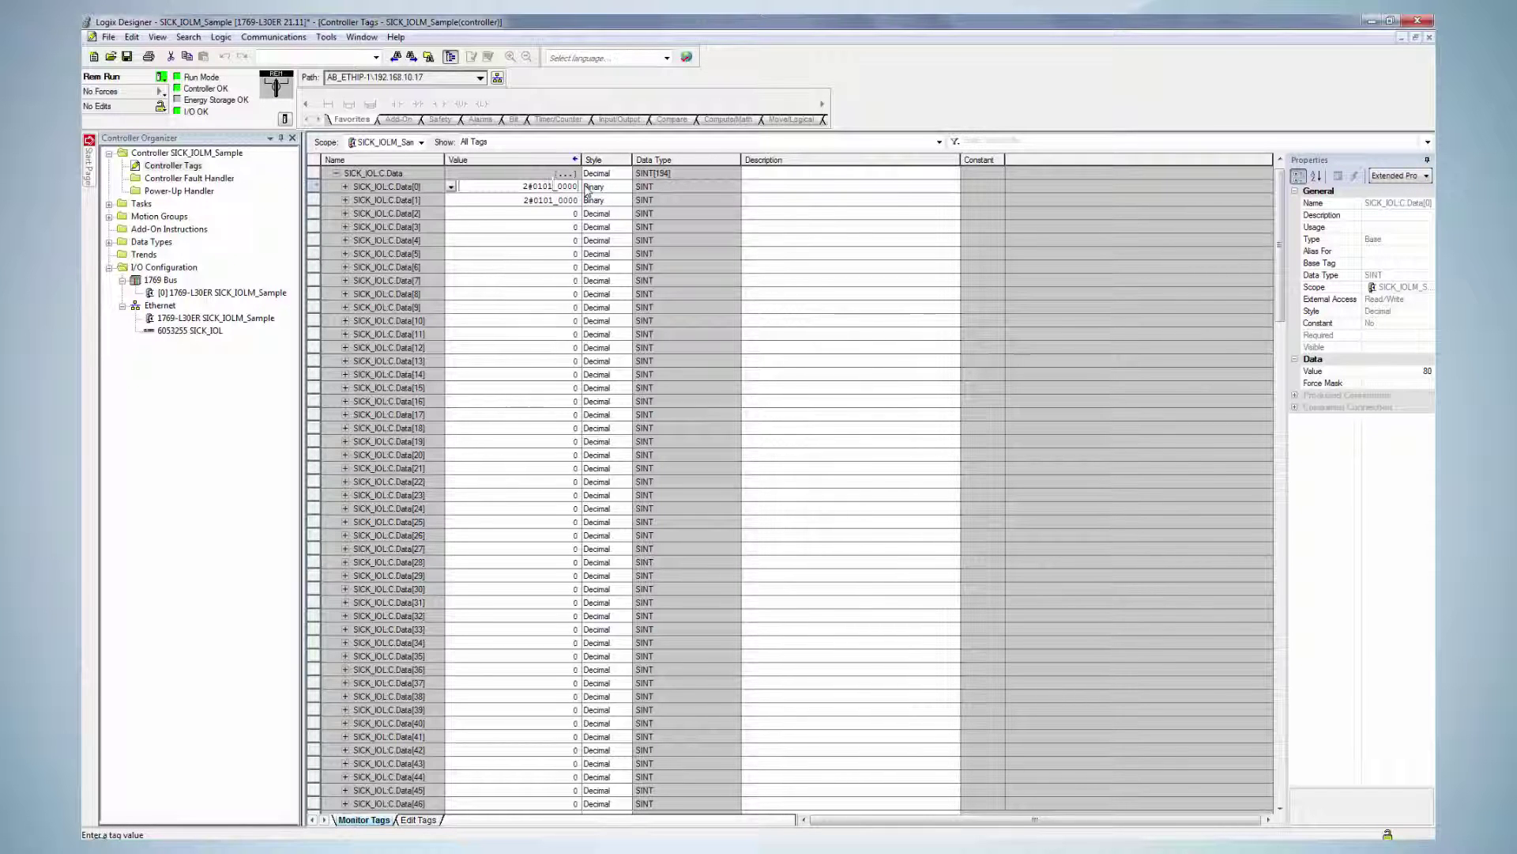
key("BackSpace")
key("BackSpace")
key("BackSpace")
type("000")
key("BackSpace")
type("1")
left_click(556, 199)
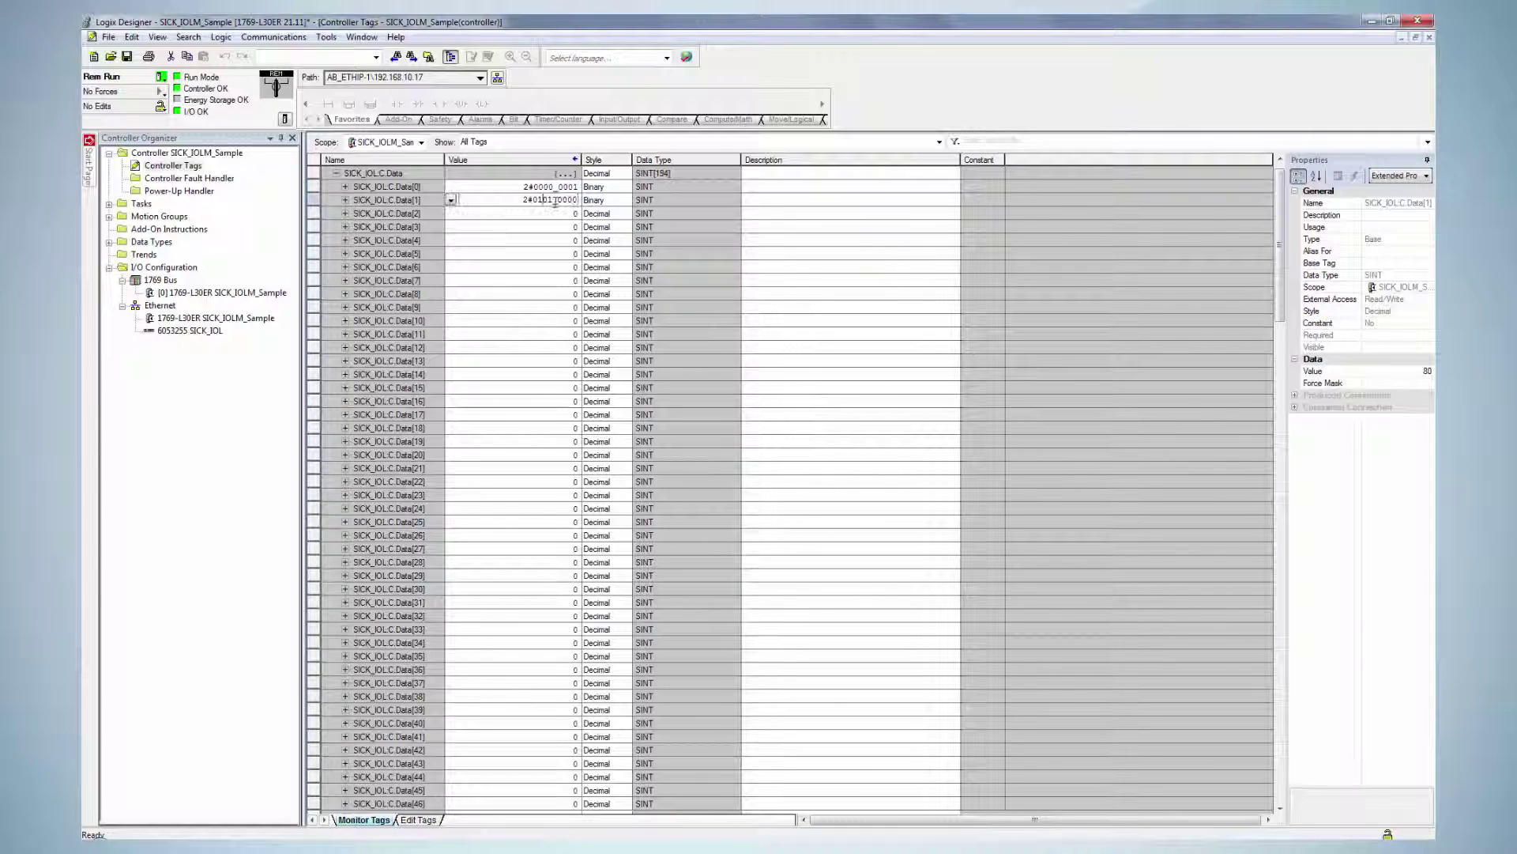
key("BackSpace")
key("BackSpace")
key("BackSpace")
type("000")
key("Return")
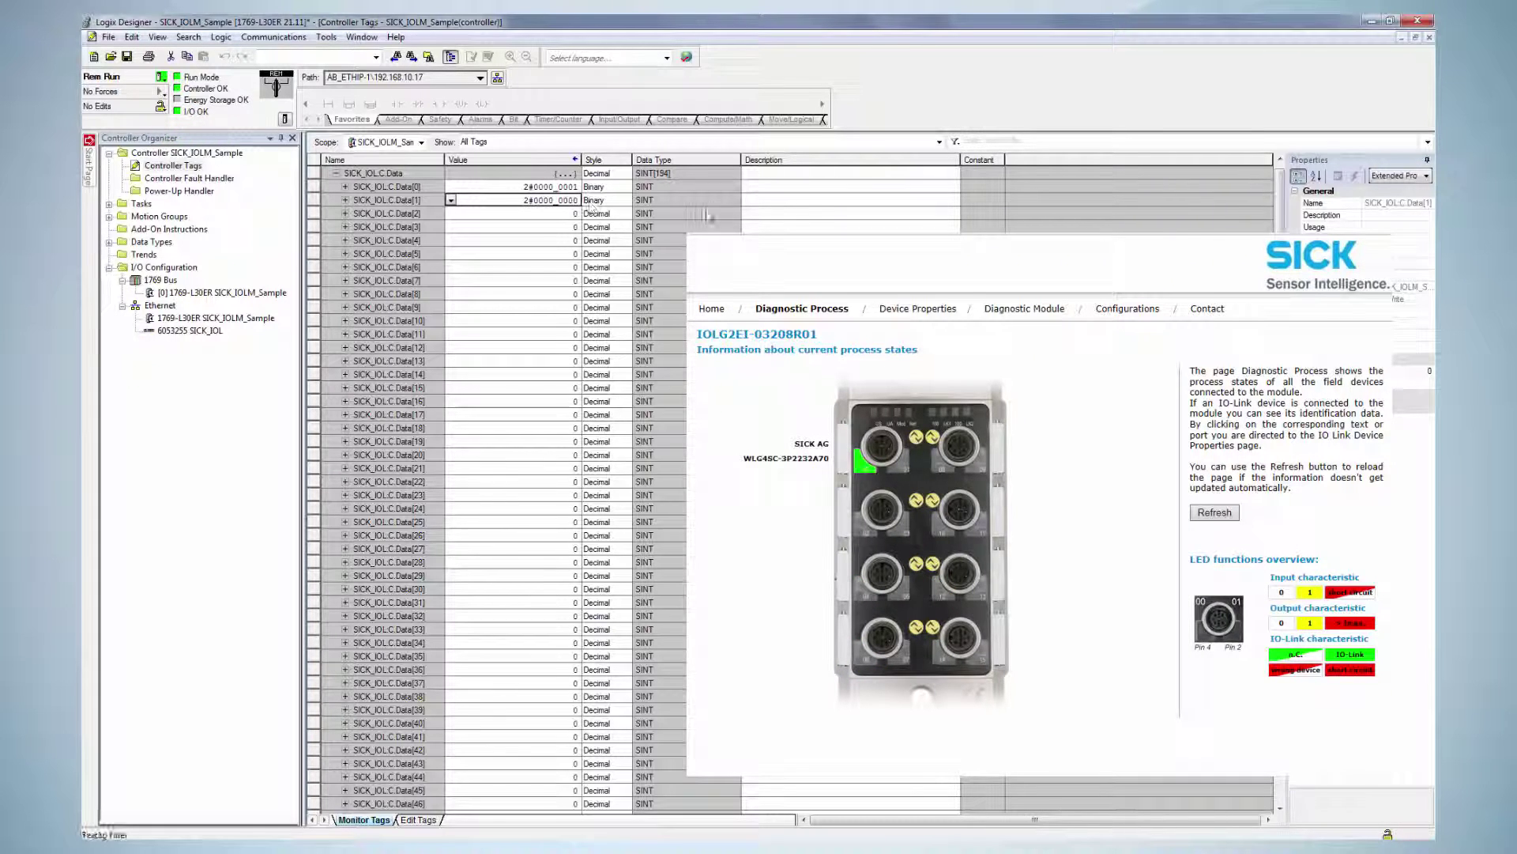
left_click(740, 203)
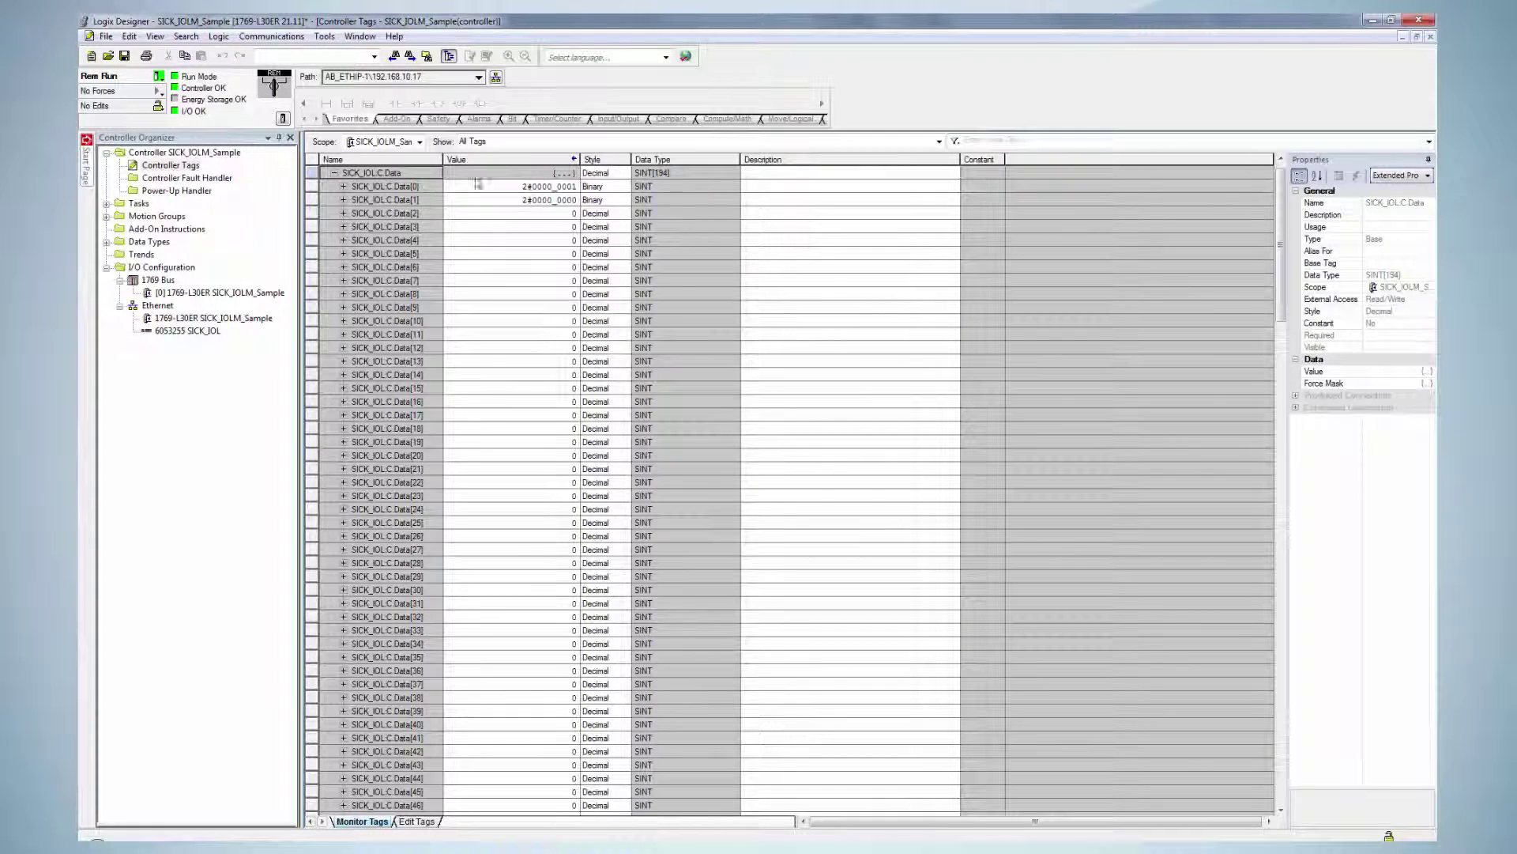
- Collapse SICK_IOL:C and expand SICK_IOL:I.Data to watch input bytes Data[0]–Data[46]
left_click(335, 173)
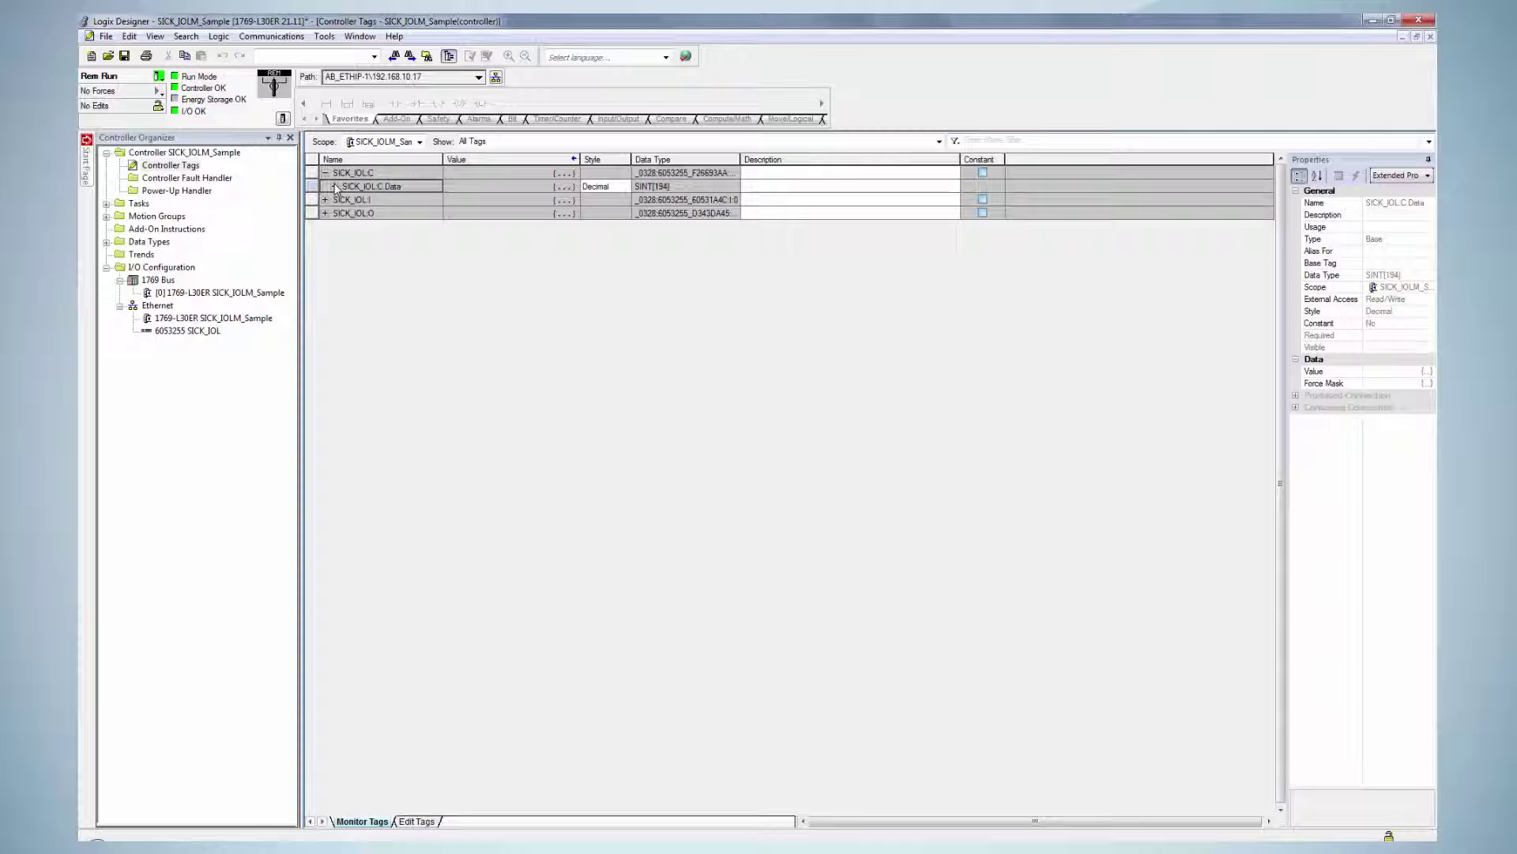
left_click(325, 173)
left_click(325, 187)
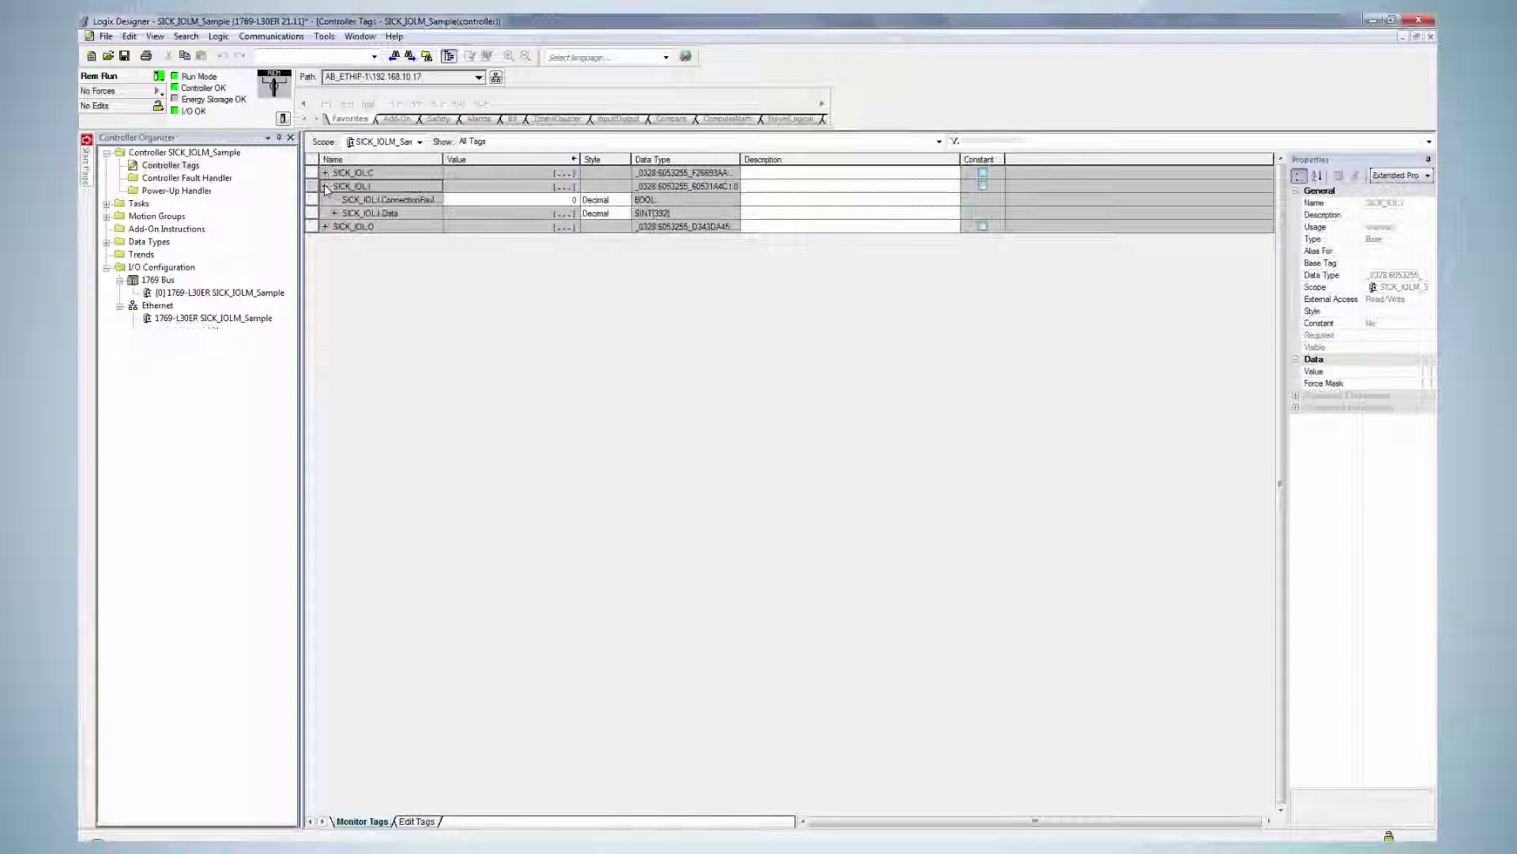
left_click(334, 213)
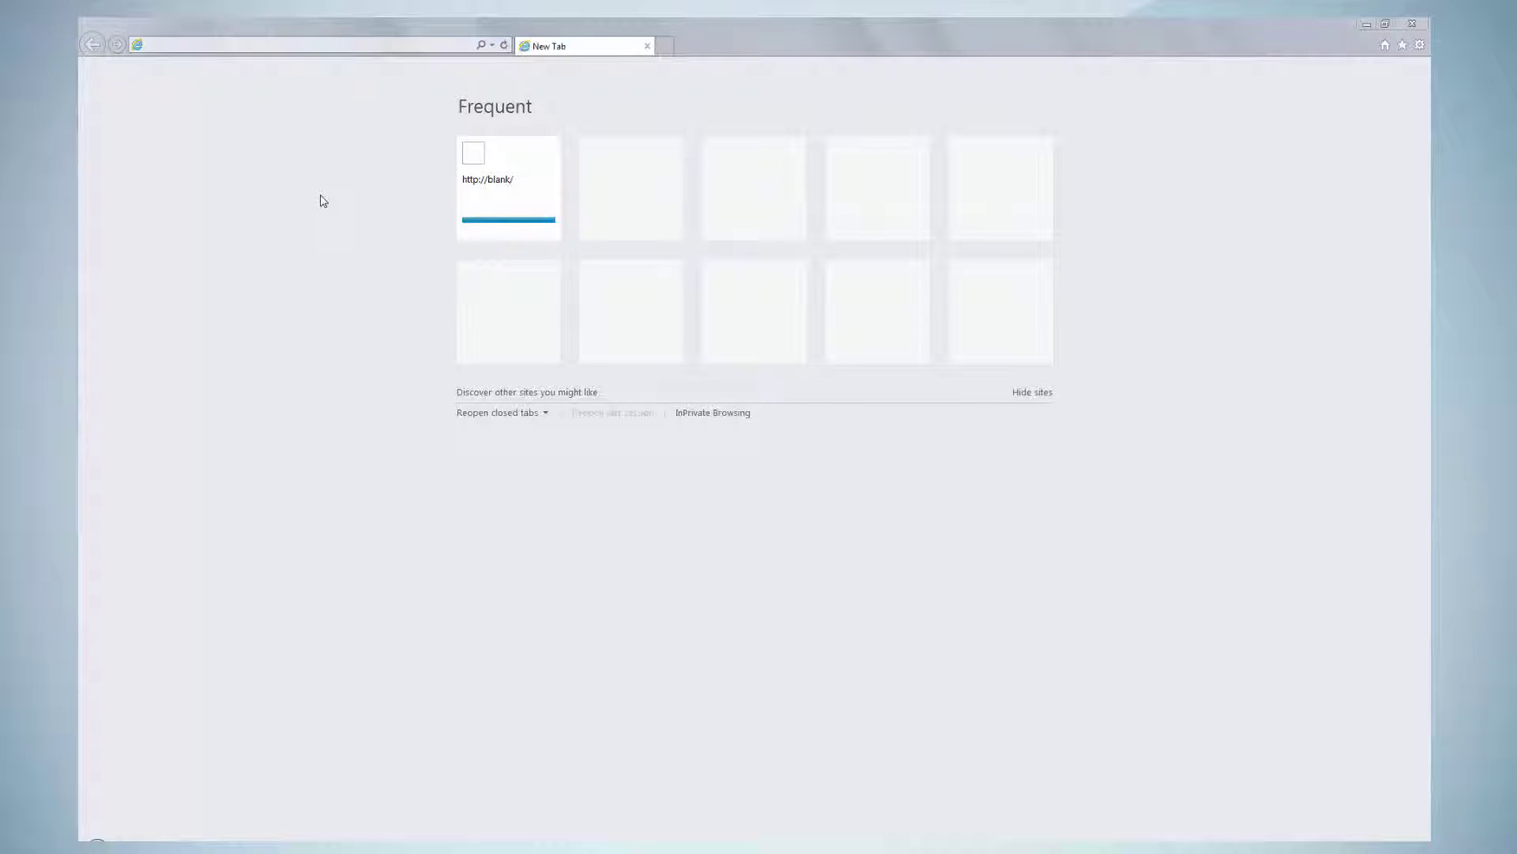
- Browse to the IO-Link master's web server at 192.168.10.20 in Internet Explorer
left_click(248, 45)
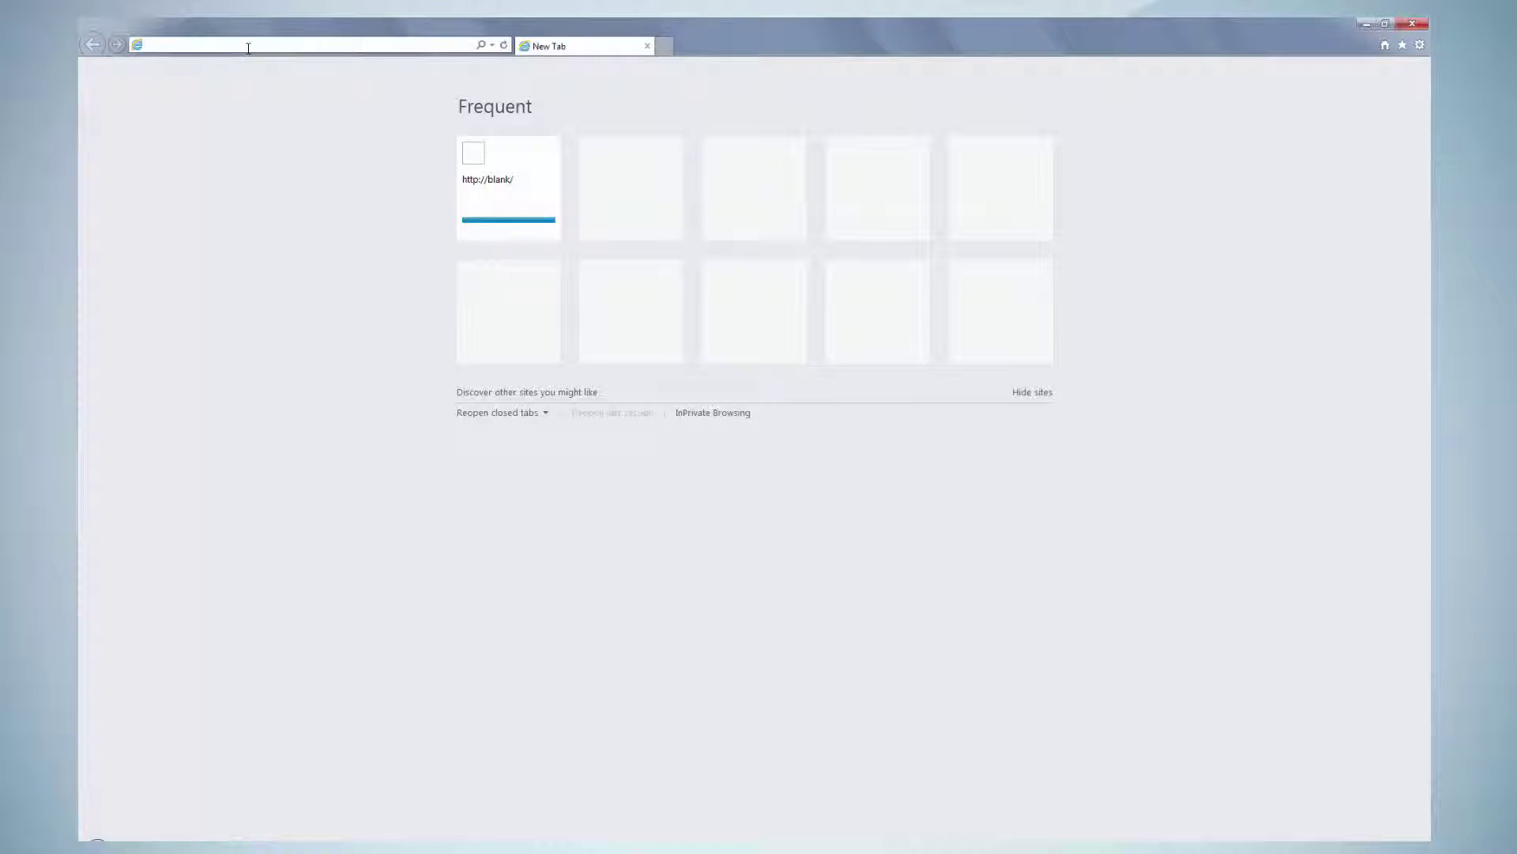
type("192.168.10")
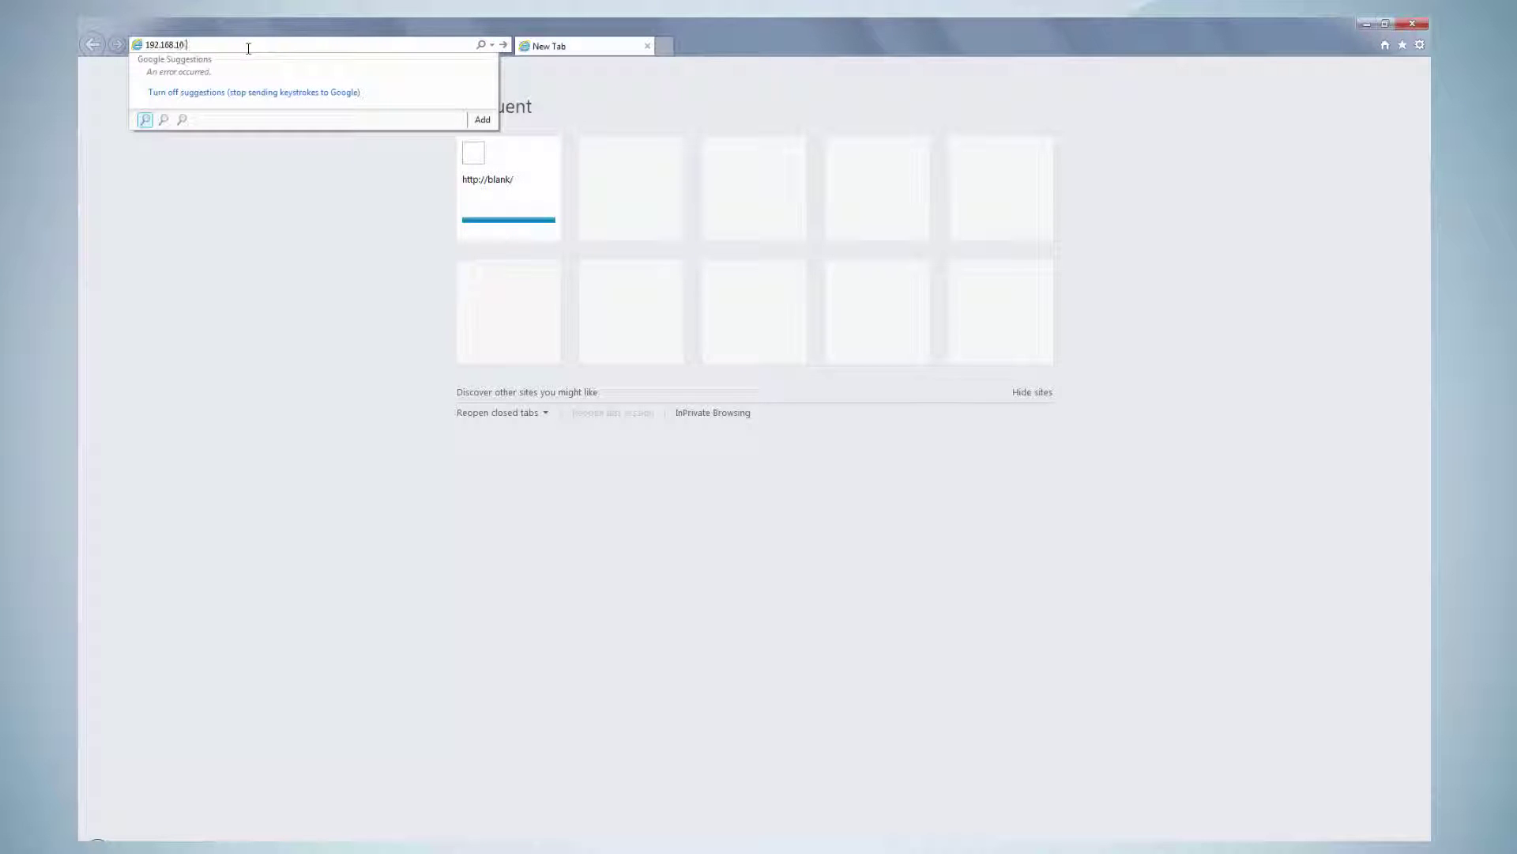
type(".20")
key("Return")
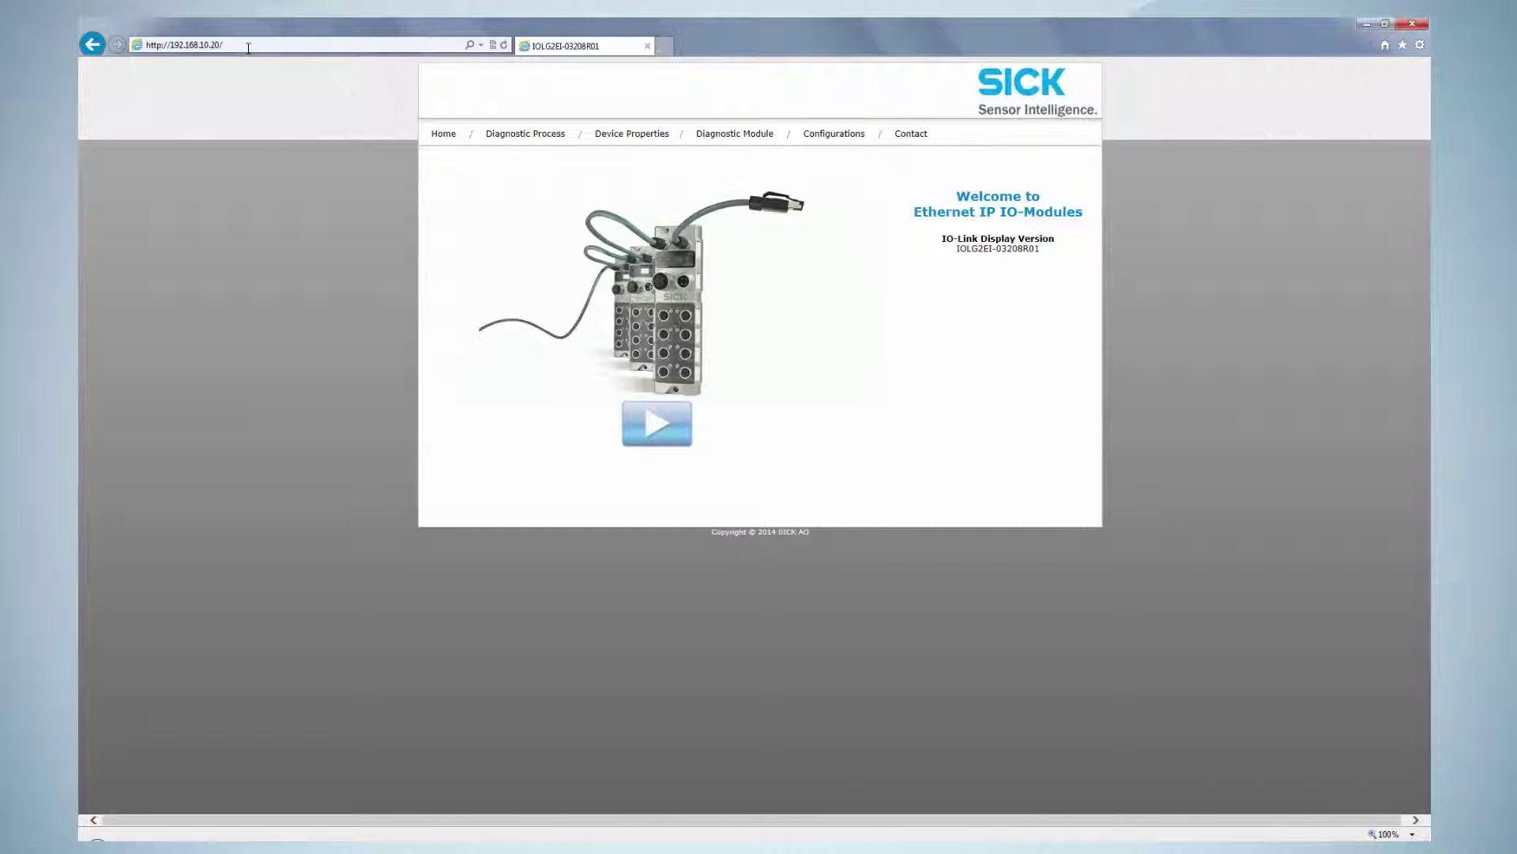
- Go via Diagnostic Module to the Diagnostic Process page showing the WLG4SC-3P2232A70 on port 00
left_click(725, 140)
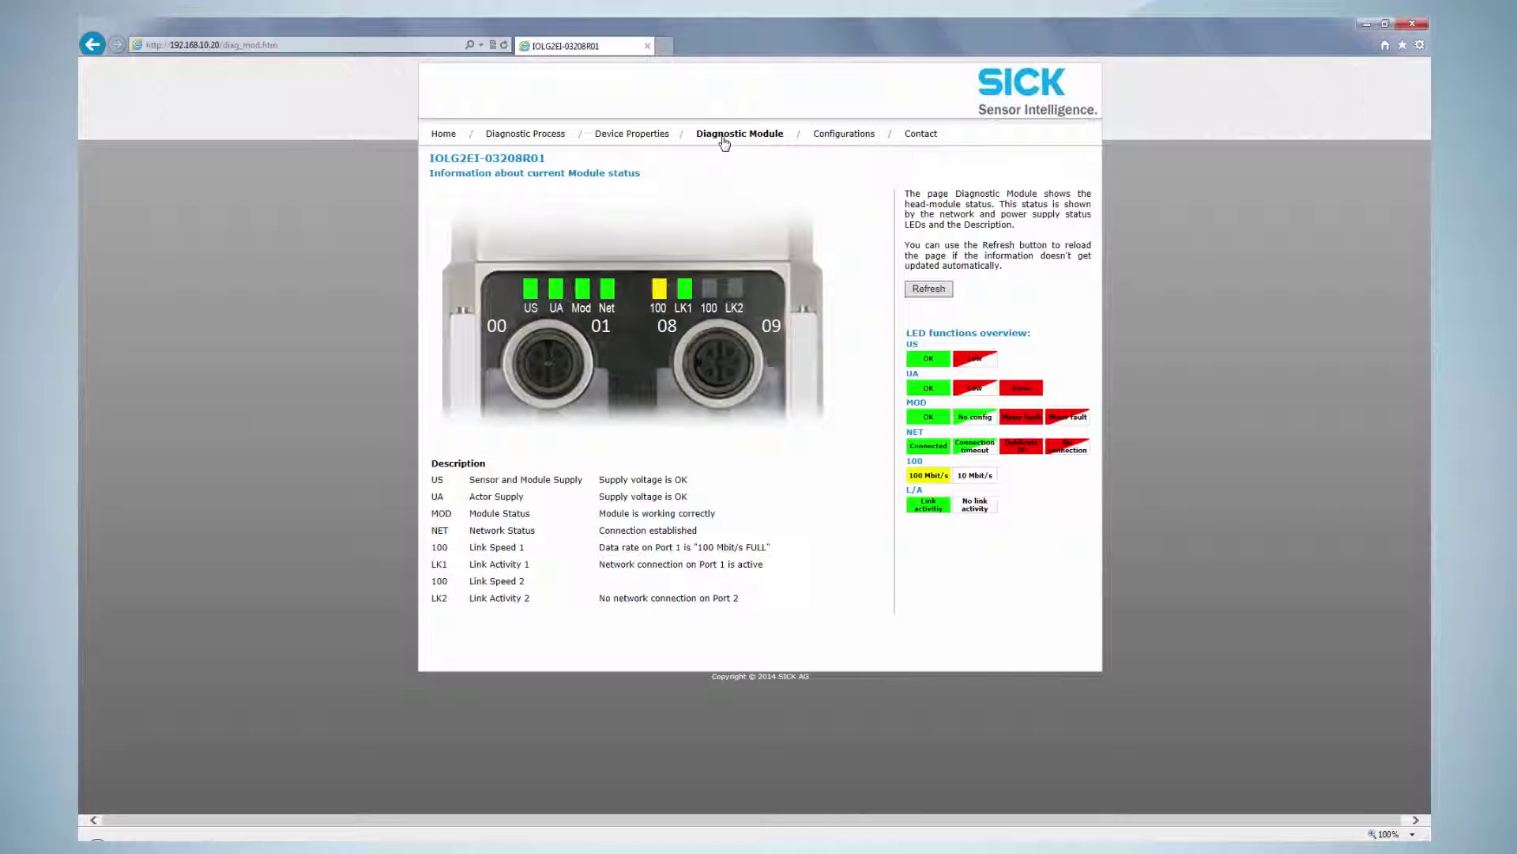
left_click(523, 135)
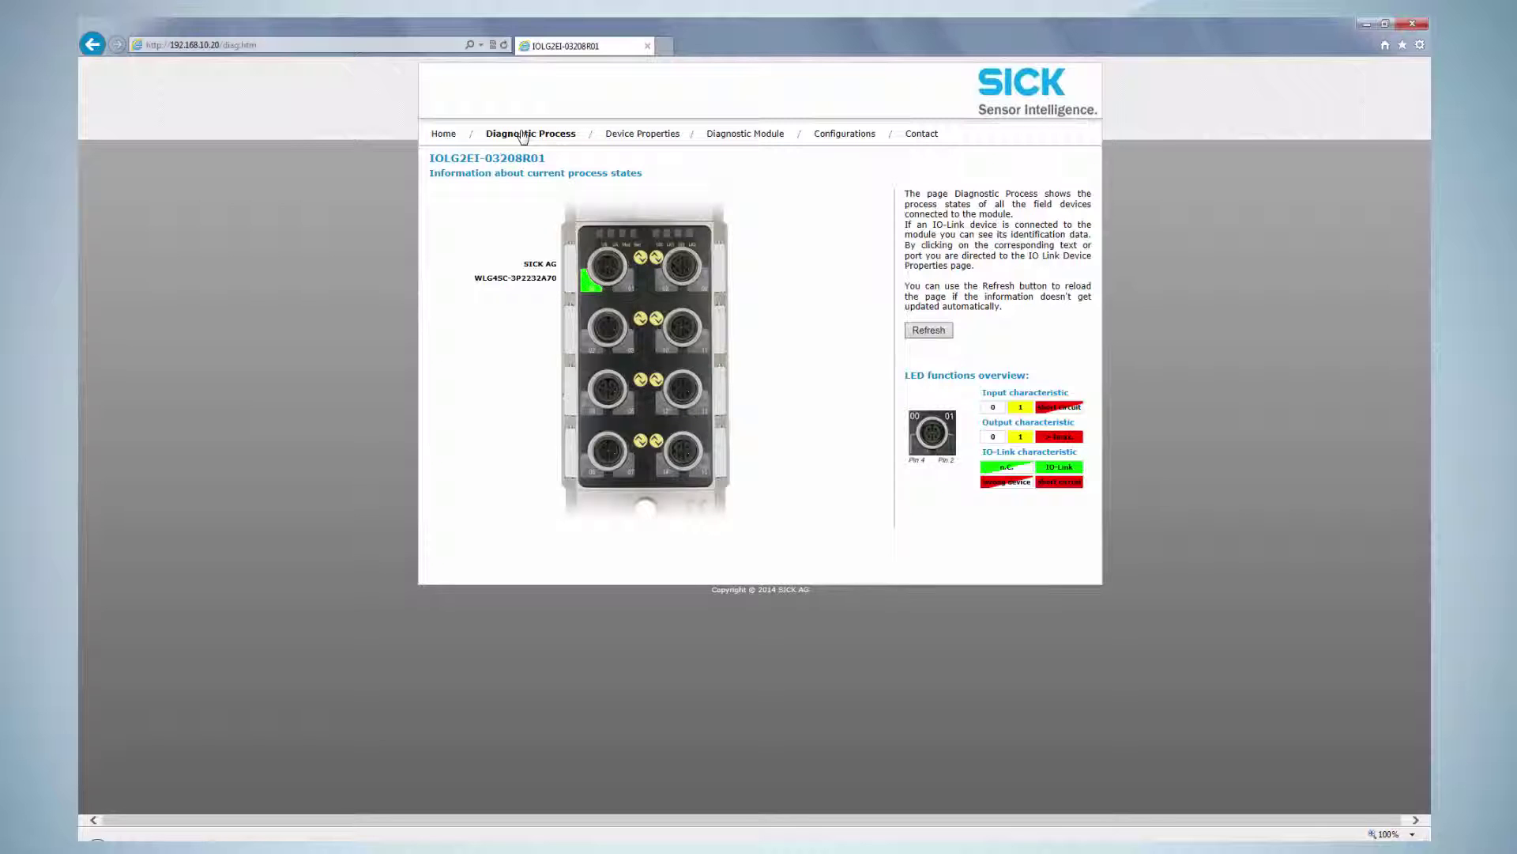
- Read index 16, subindex 0 on port 00 to get 'SICK AG', then view the Contact page
left_click(639, 133)
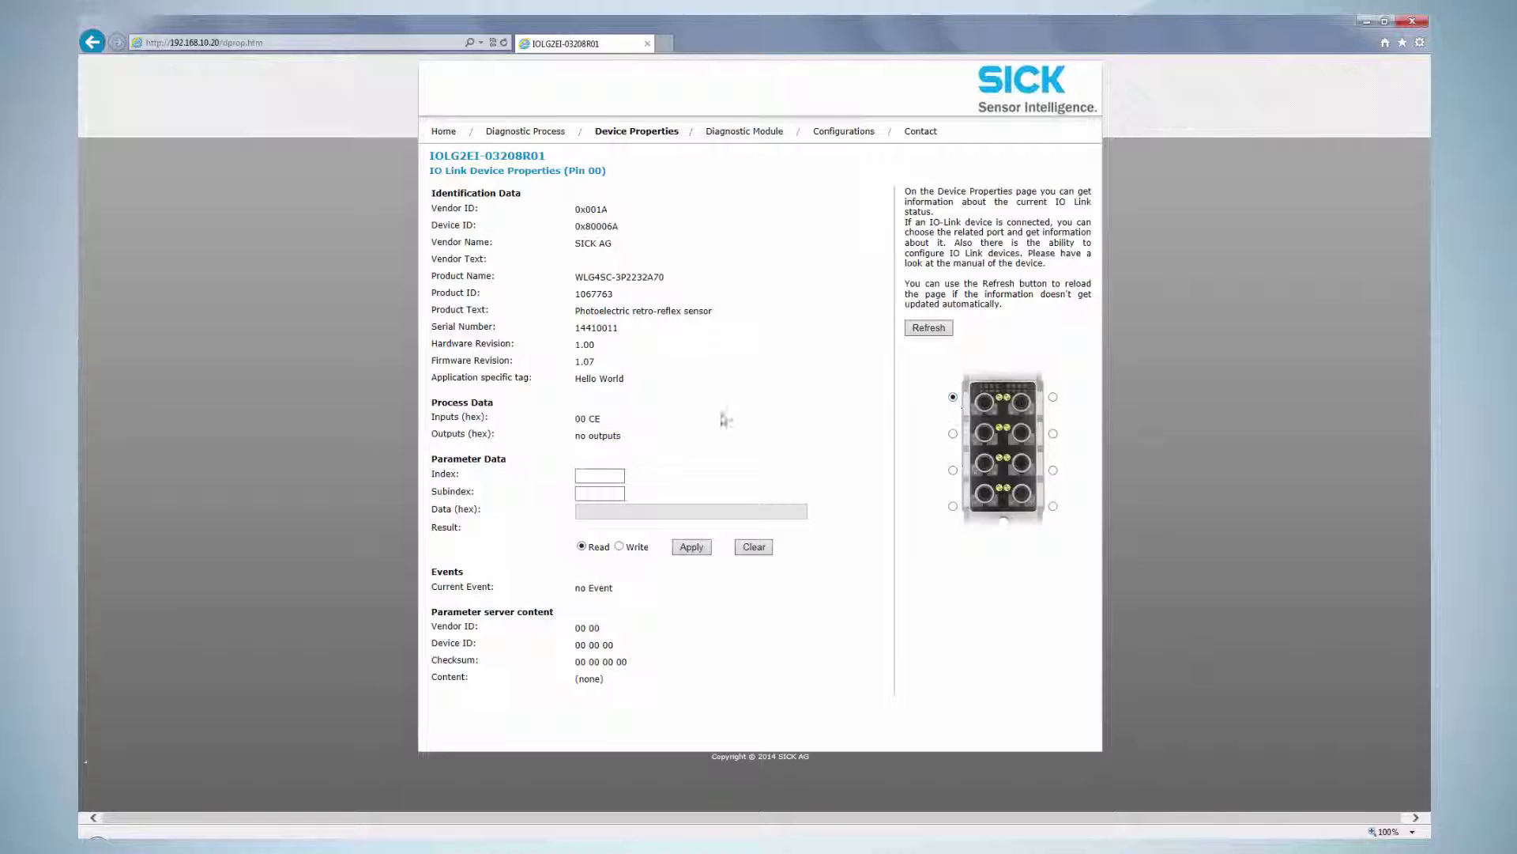
left_click(601, 475)
type("16")
key("Tab")
type("0")
left_click(680, 549)
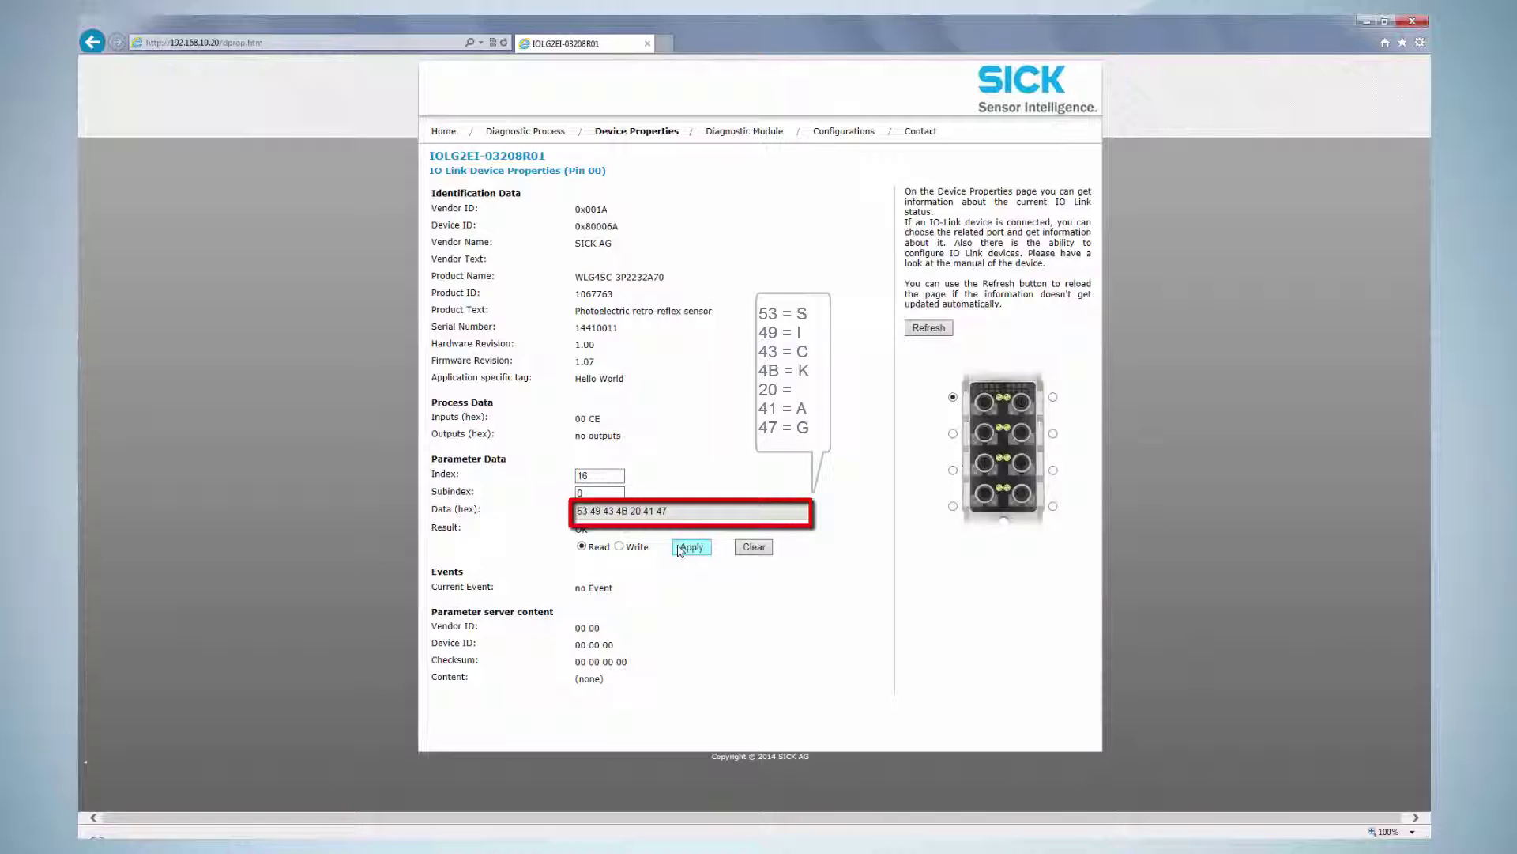
left_click(916, 134)
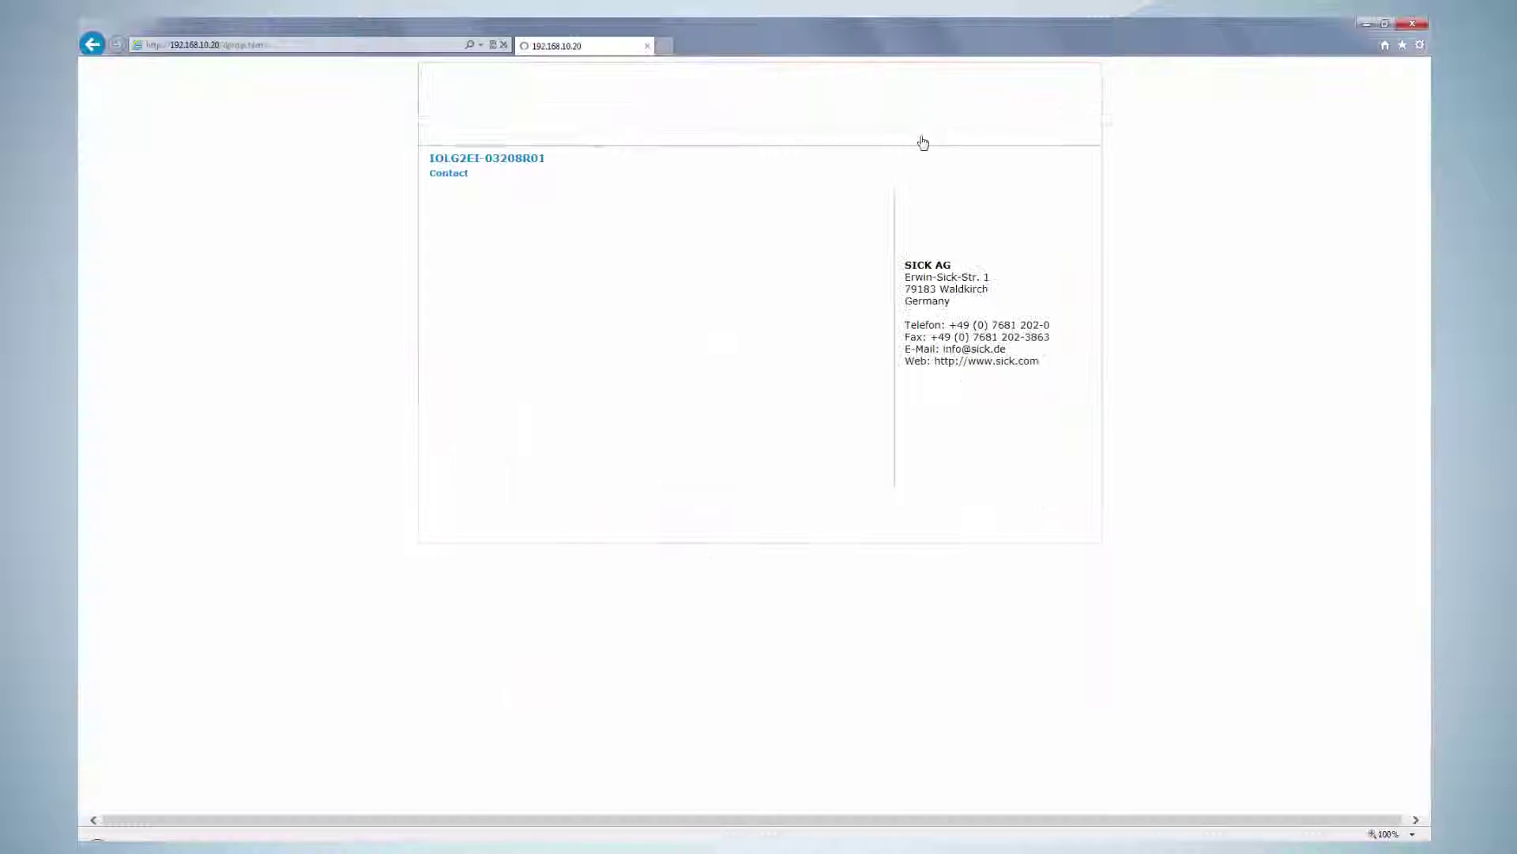